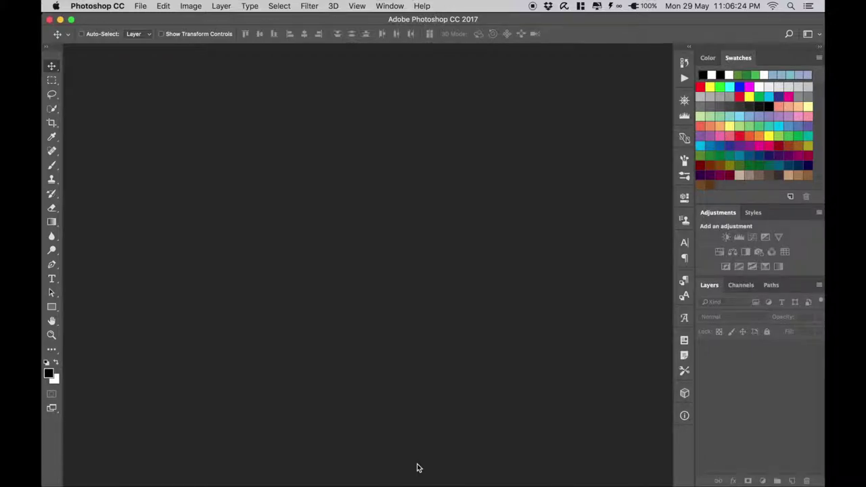
- Create a transparent 5120×2880 document and rename its layer to background
left_click(140, 7)
left_click(193, 21)
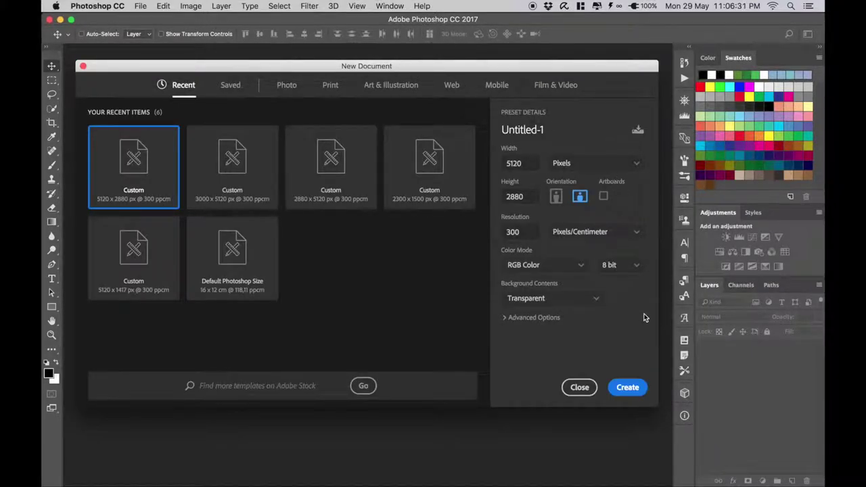
left_click(628, 388)
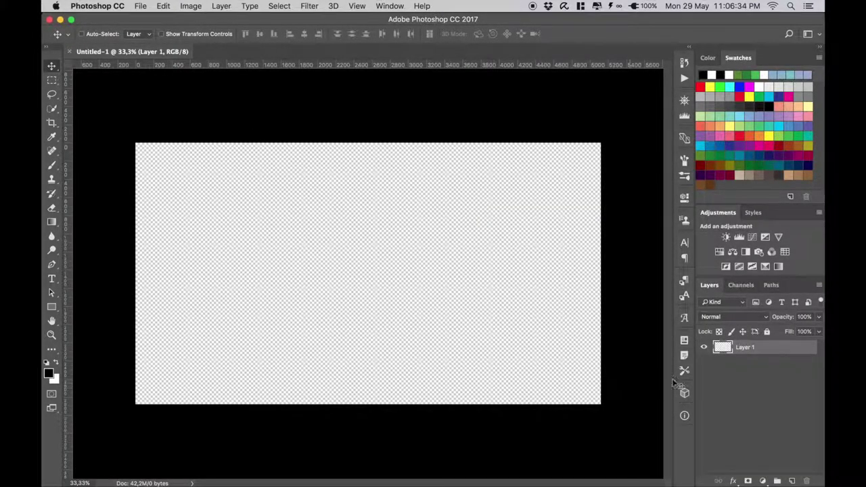
double_click(745, 347)
type("ackgroun")
type("d")
key("Return")
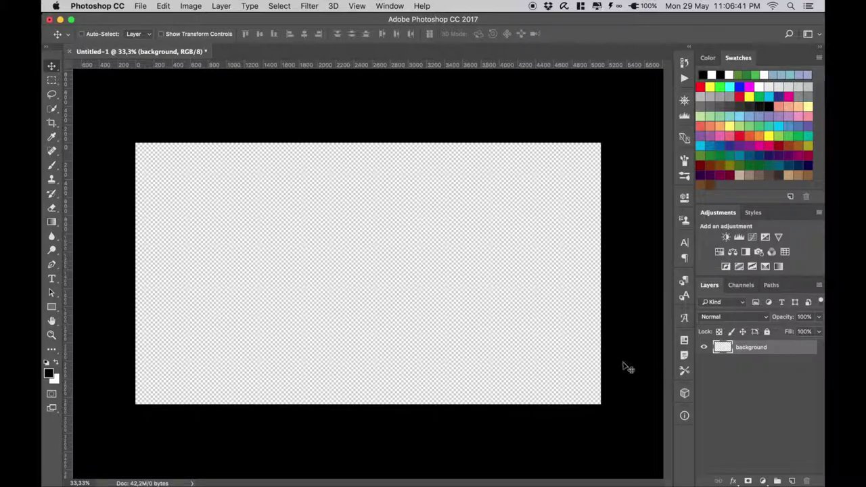
- Fill the layer with the Blue preset gradient, blue at top fading to white
left_click(52, 222)
left_click(101, 34)
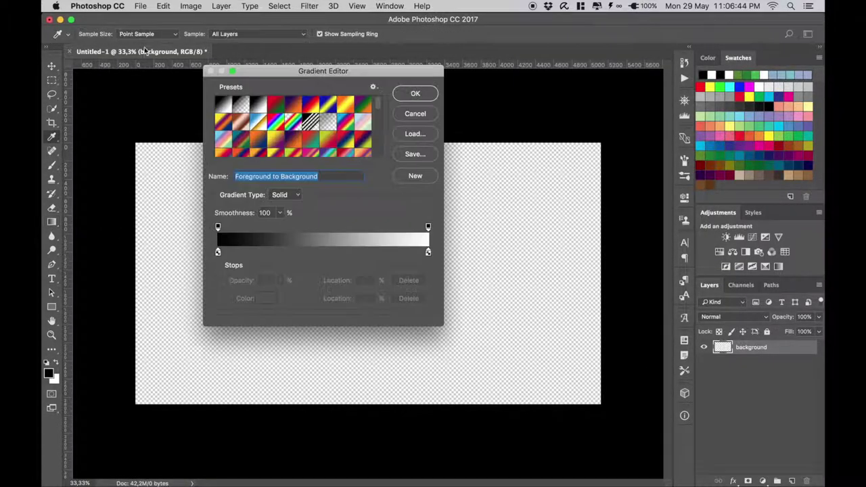
left_click_drag(378, 107, 378, 150)
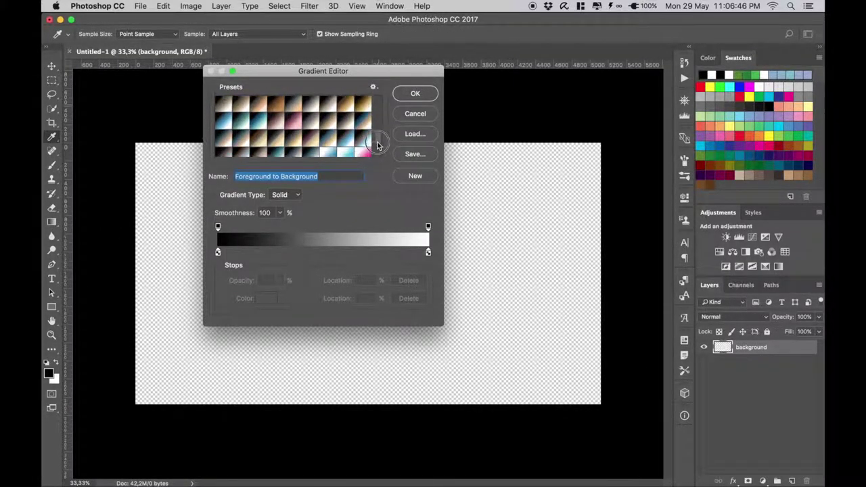
left_click(328, 132)
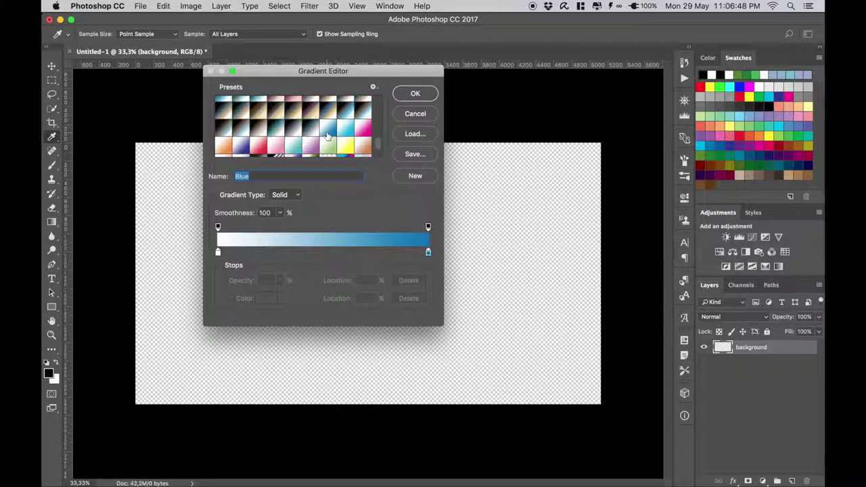
left_click(411, 96)
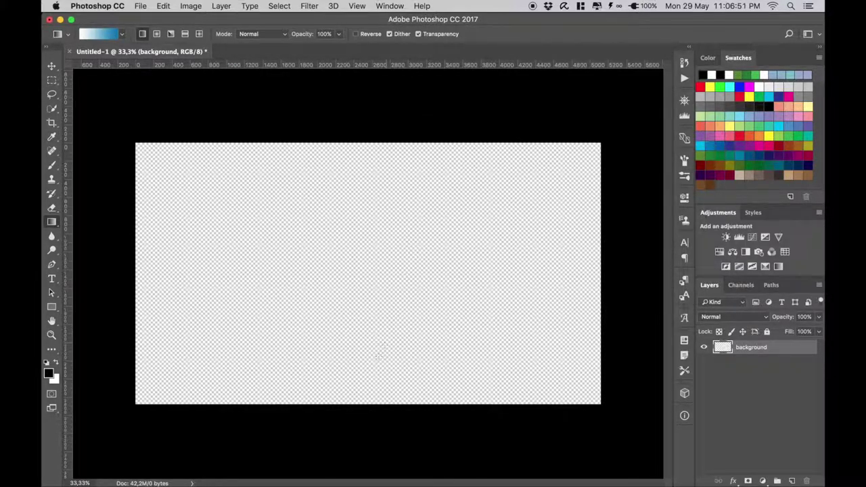
left_click_drag(366, 388, 371, 256)
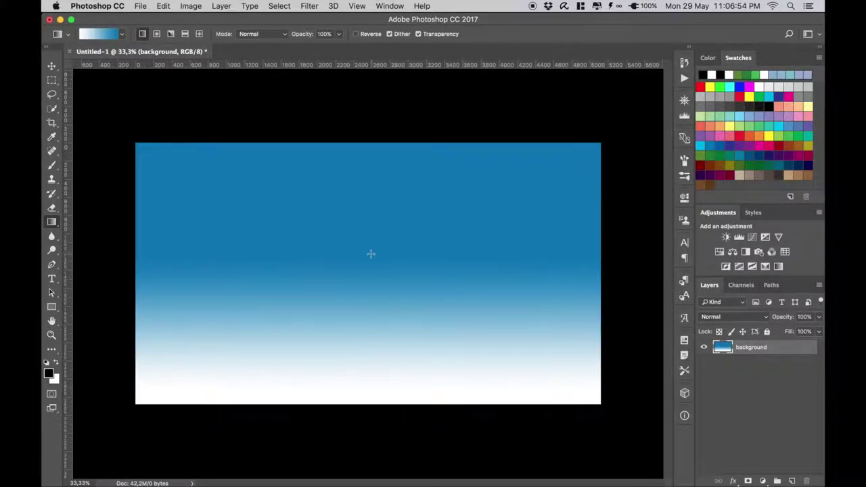
- Open the flamingo PNG and drag its layer into the gradient document
left_click(51, 66)
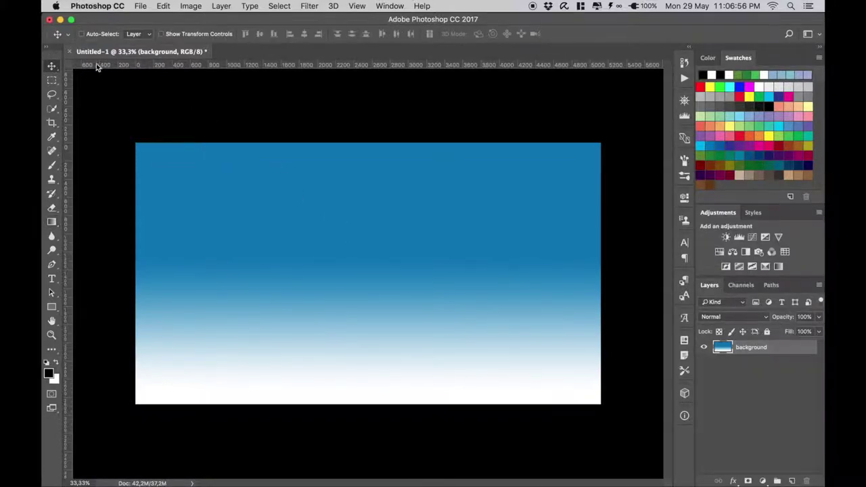
right_click(269, 53)
left_click(298, 104)
double_click(295, 62)
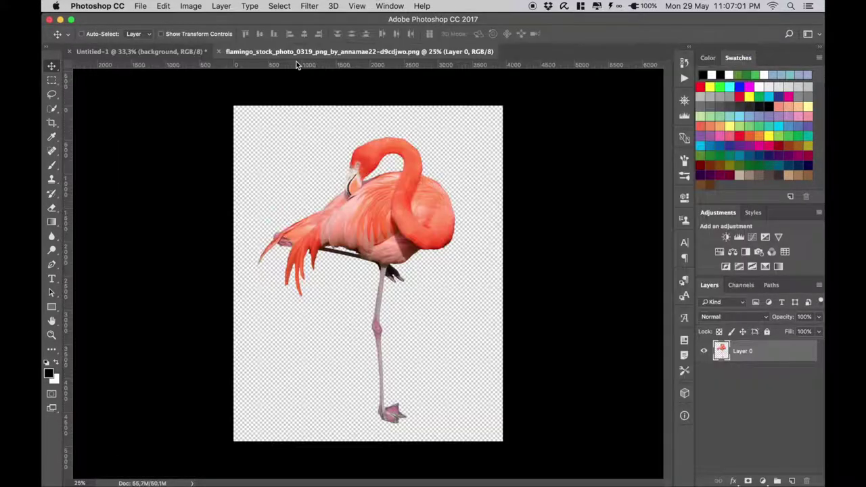
mouse_move(398, 235)
left_mouse_down()
mouse_move(269, 169)
mouse_move(298, 230)
left_mouse_up()
- Scale the flamingo down to about 43% and rename its layer flamingo
key("ctrl+t")
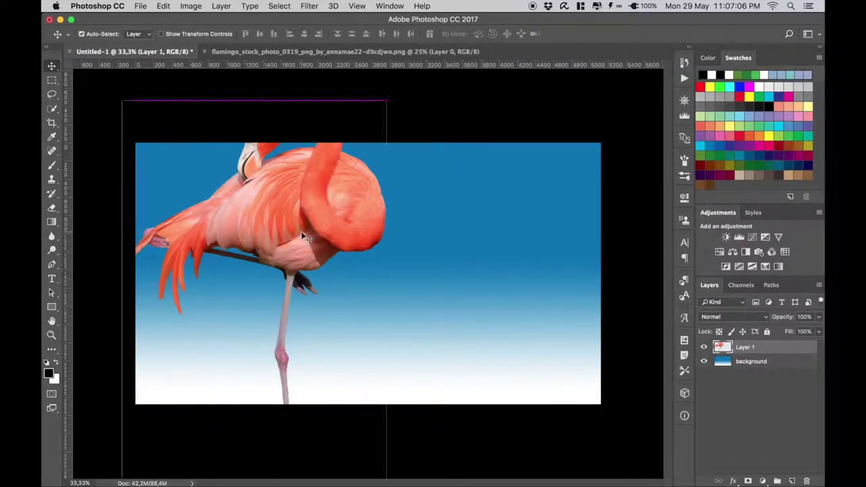
left_click_drag(386, 101, 308, 212)
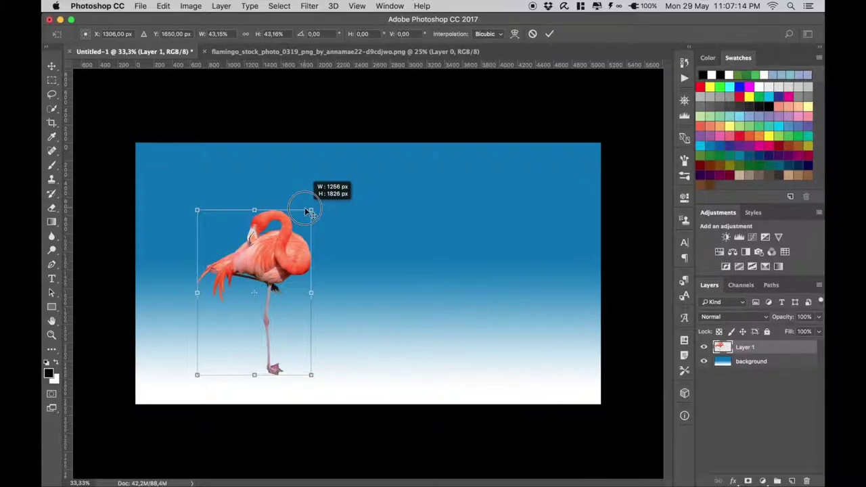
left_click_drag(309, 211, 307, 208)
left_click(549, 33)
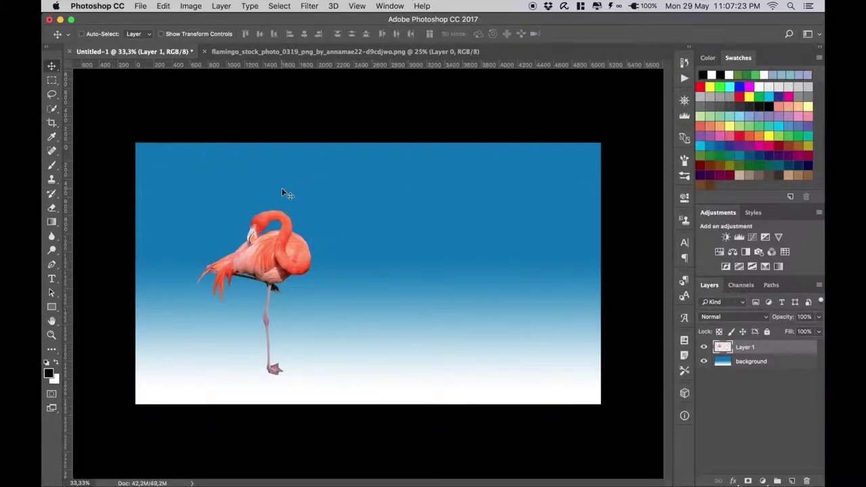
double_click(746, 347)
type("flamingo")
key("Return")
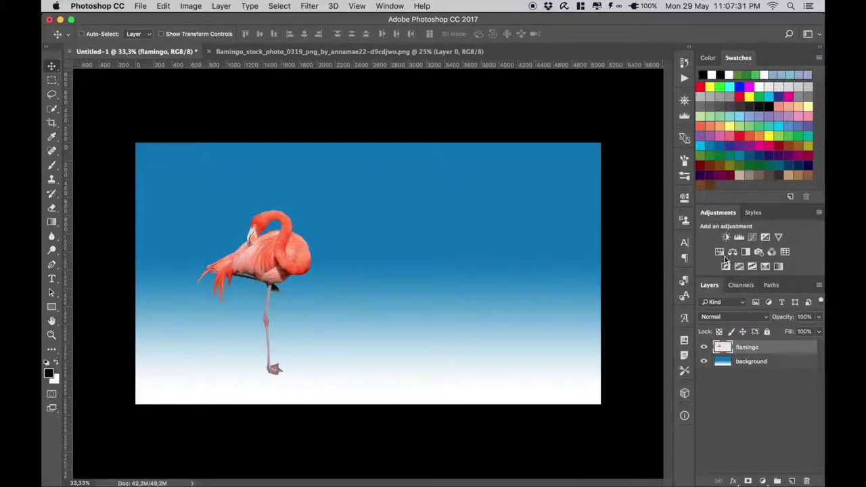
- Add a Hue/Saturation adjustment clipped to the flamingo with Saturation -26
left_click(733, 252)
left_click(589, 379)
left_click_drag(591, 289, 574, 290)
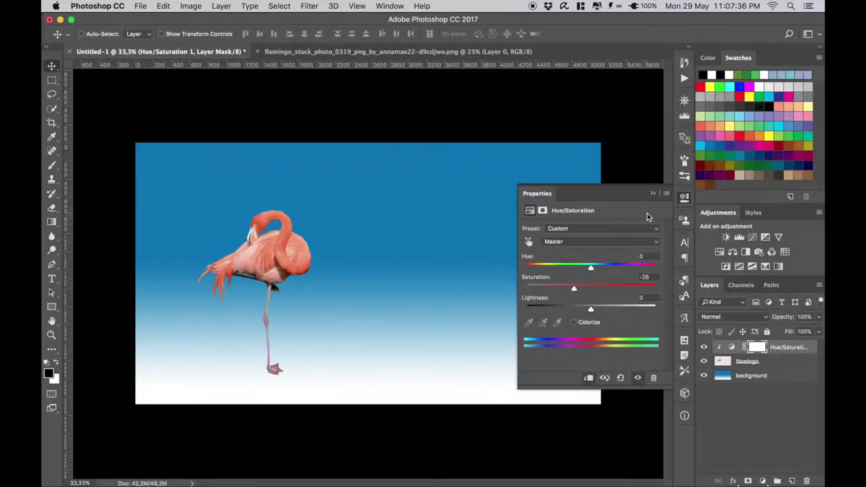
left_click(653, 195)
- Add a new layer filled with 50% gray and set it to Overlay blending
left_click(748, 361)
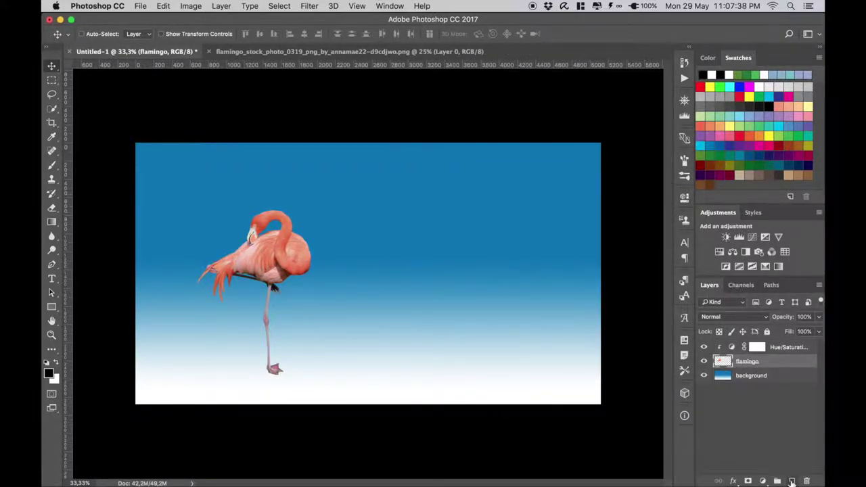
left_click(792, 481)
left_click(163, 8)
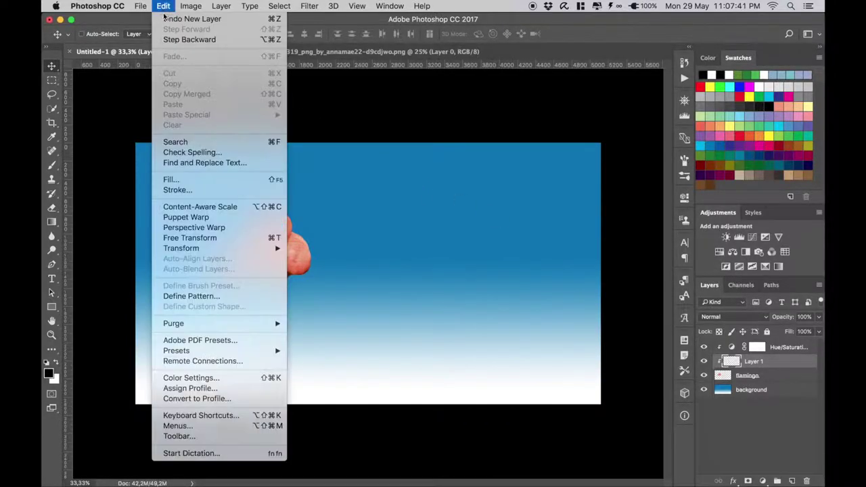
left_click(170, 180)
left_click(513, 191)
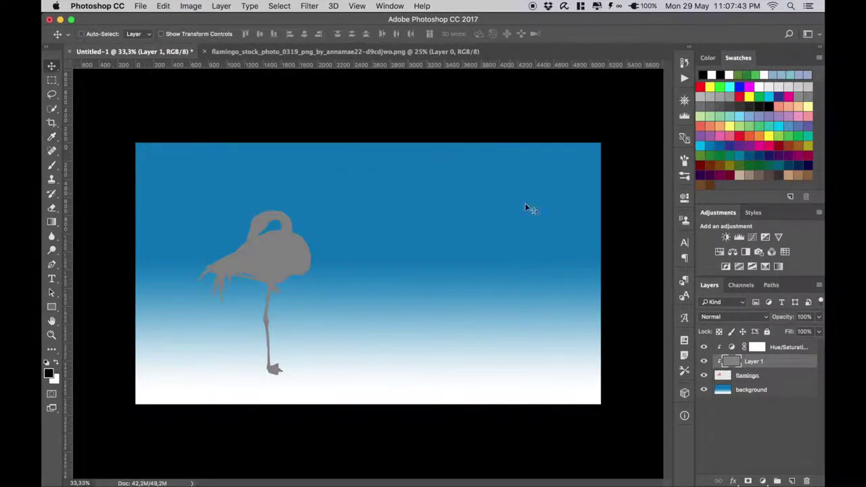
left_click(740, 315)
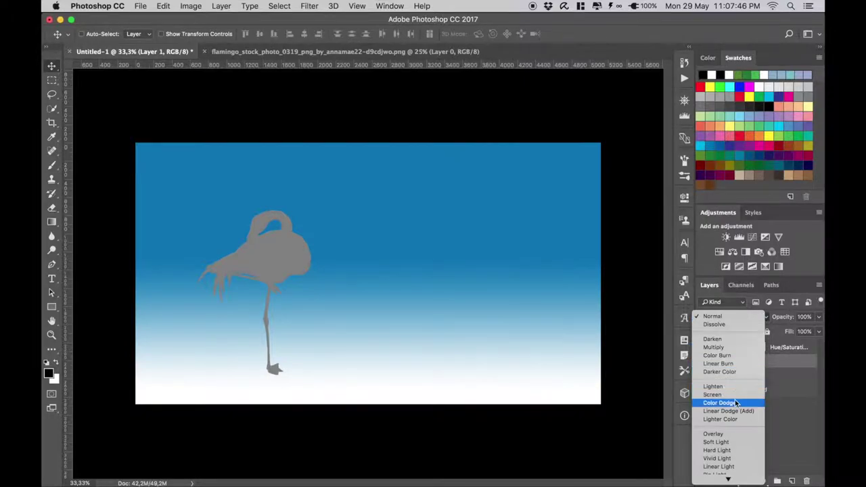
left_click(714, 404)
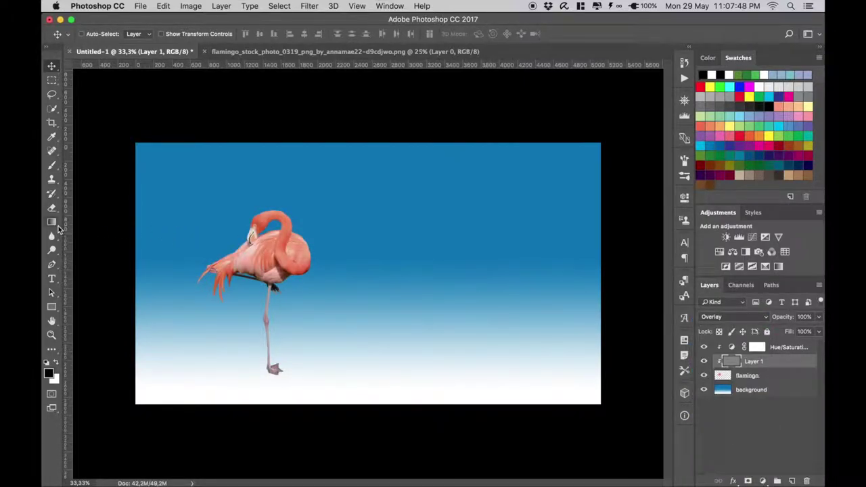
- Burn midtones at 40% exposure on the flamingo's lower body, neck and head
left_click(51, 252)
left_click(95, 260)
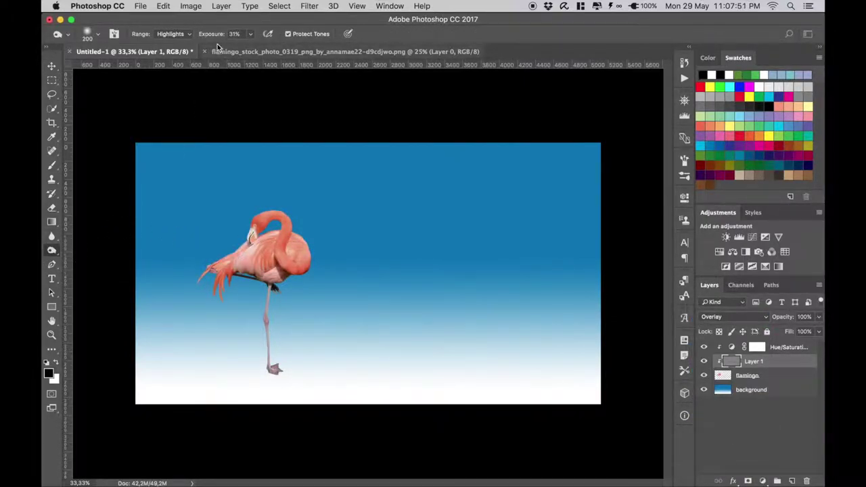
left_click(180, 33)
left_click(171, 25)
double_click(234, 34)
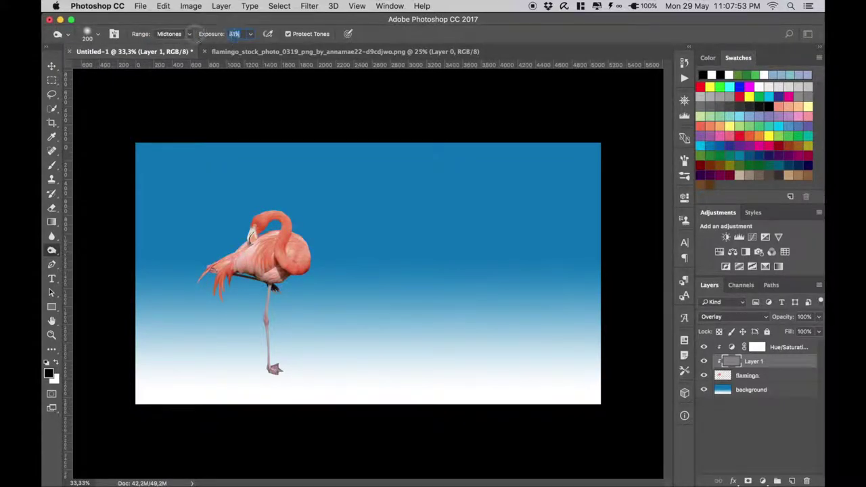
type("40")
left_click_drag(298, 266, 270, 280)
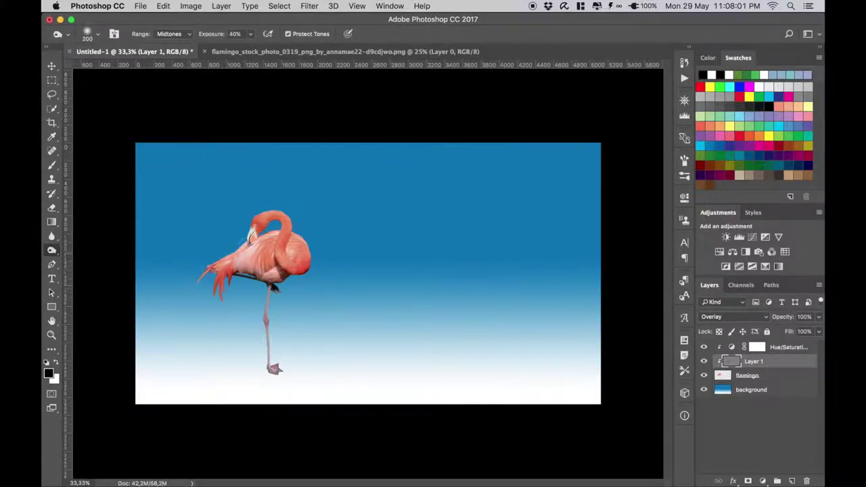
left_click_drag(308, 223, 251, 225)
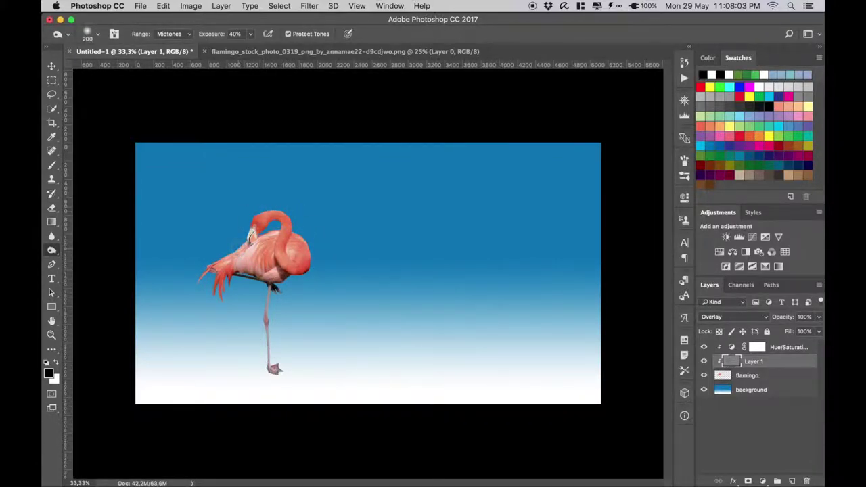
- Dodge the flamingo's wing to brighten it
right_click(51, 250)
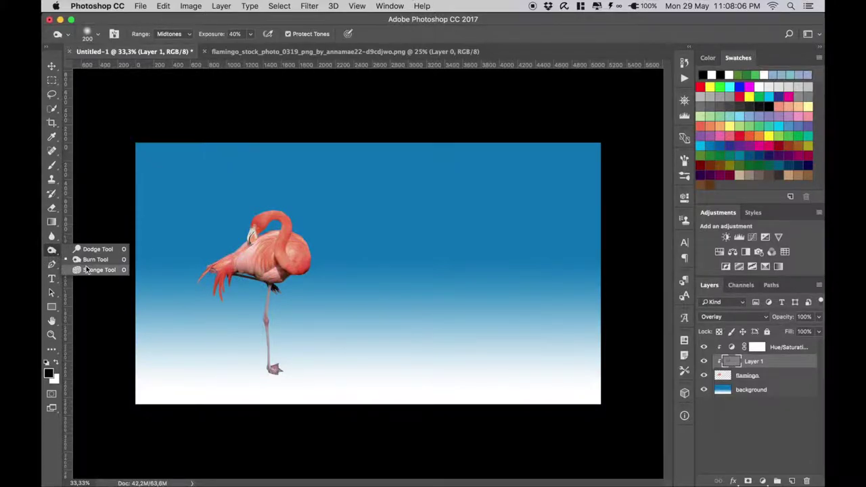
left_click(90, 248)
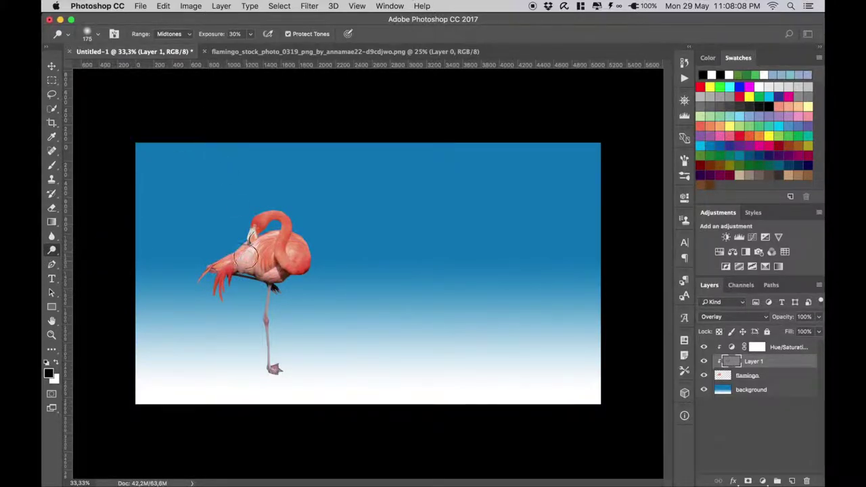
mouse_move(246, 265)
left_mouse_down()
mouse_move(248, 253)
mouse_move(272, 285)
left_mouse_up()
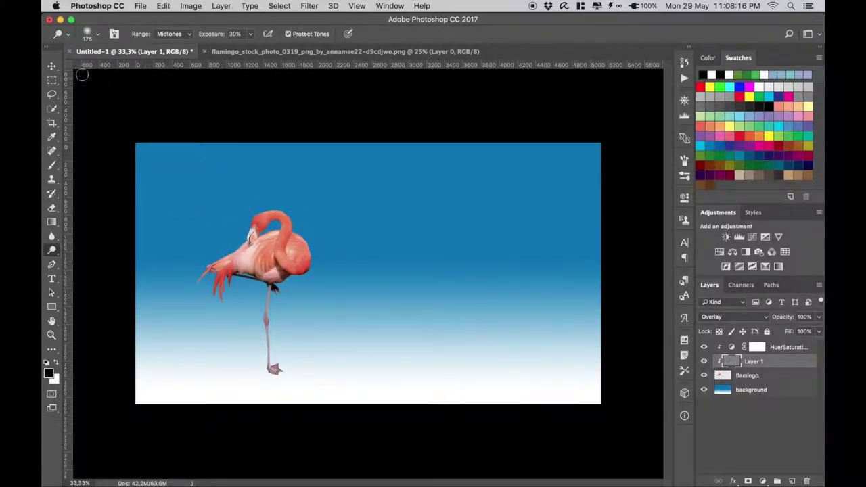
left_click(55, 67)
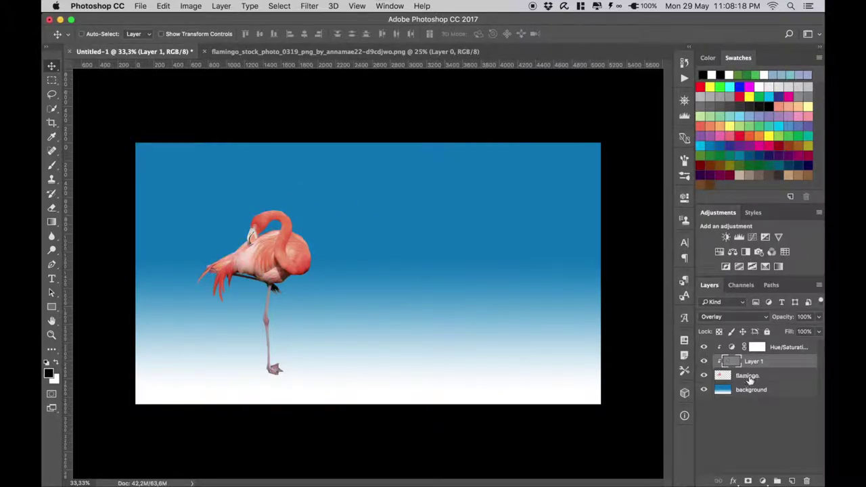
- Mask the flamingo and paint out its foot and lower leg with a 500 px brush
left_click(750, 381)
left_click(749, 481)
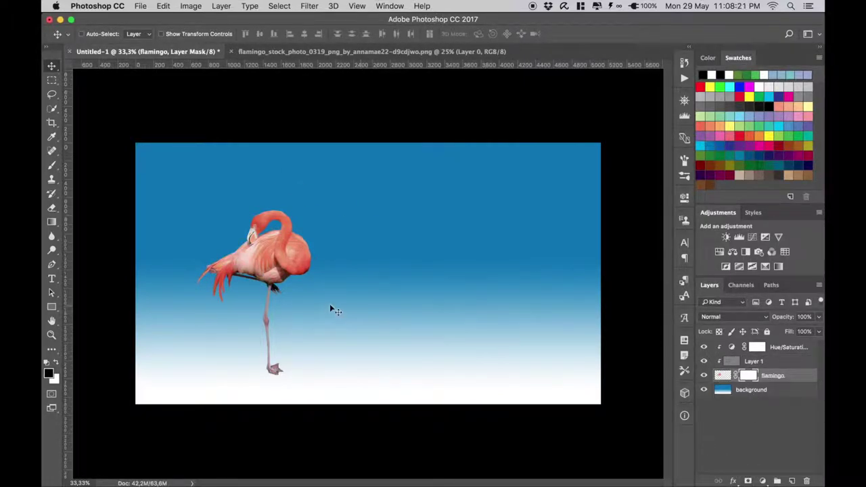
left_click(53, 165)
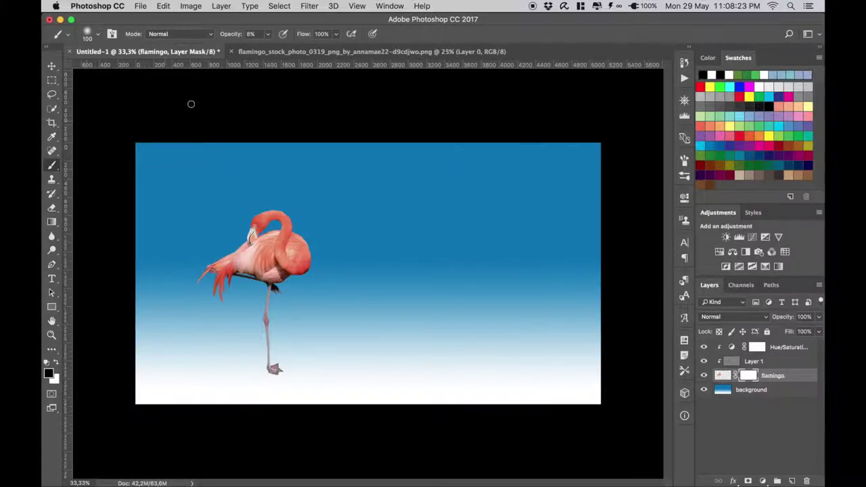
left_click_drag(231, 35, 308, 35)
key("bracketright")
key("bracketright")
key("bracketright")
left_click_drag(233, 34, 207, 33)
left_click_drag(273, 374, 261, 368)
key("v")
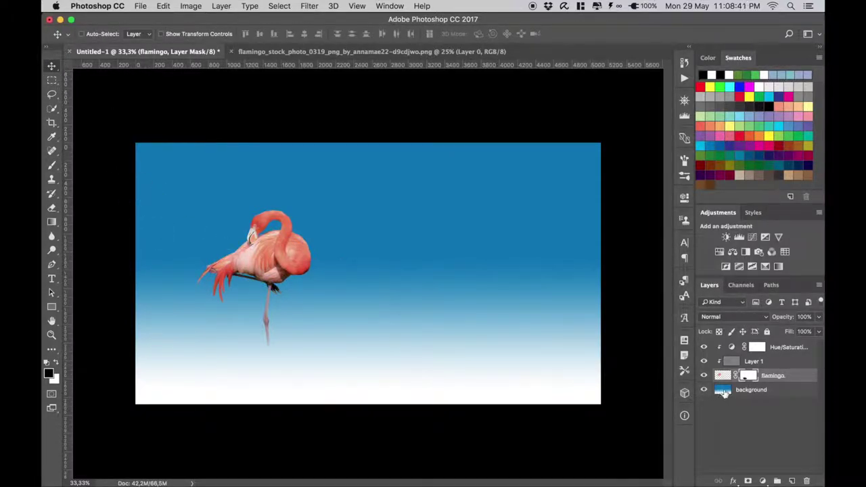
left_click(727, 395)
- Add a new layer above the background named 'water ripple'
left_click(793, 481)
double_click(746, 390)
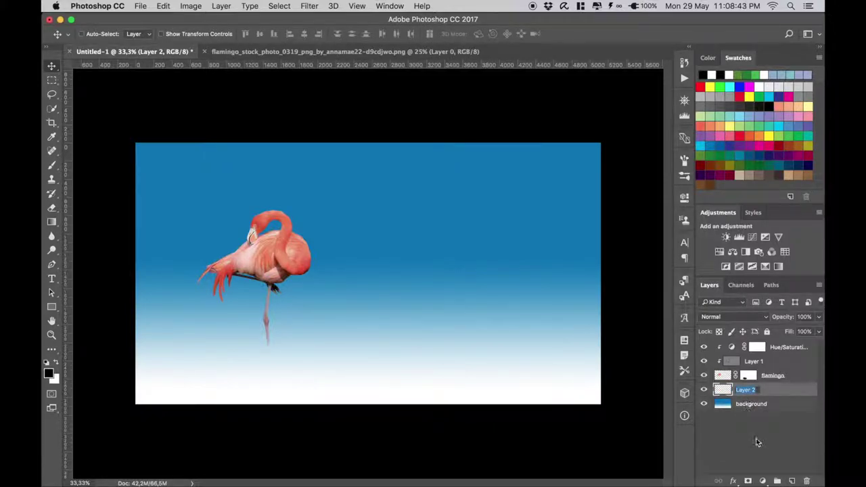
type("water r")
type("ipple")
key("Return")
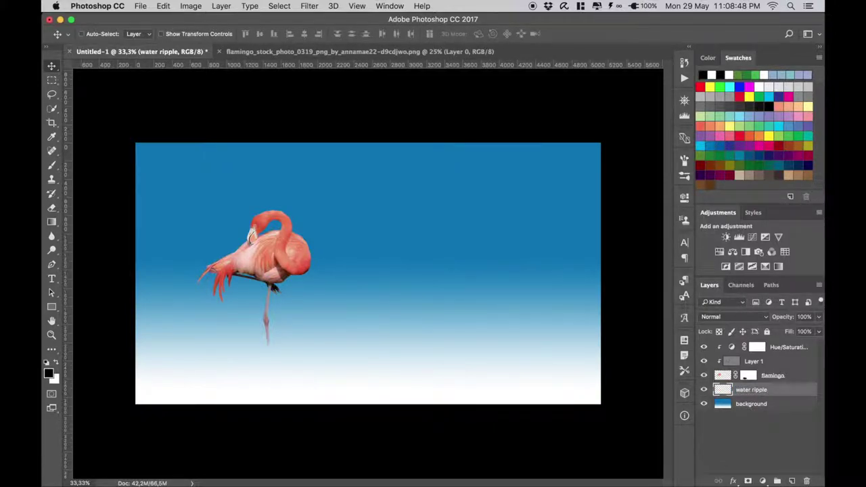
- Stamp a white ripple around the leg with a flattened 504 px ripple brush at 100% opacity
left_click(51, 165)
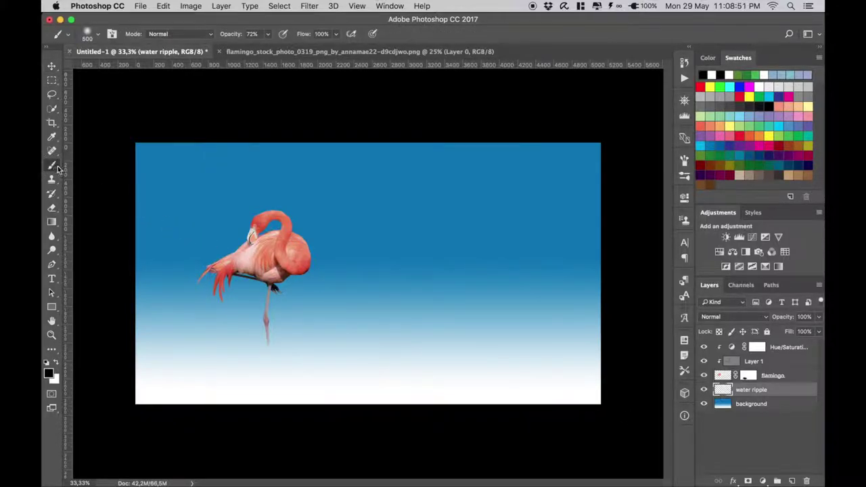
left_click(89, 37)
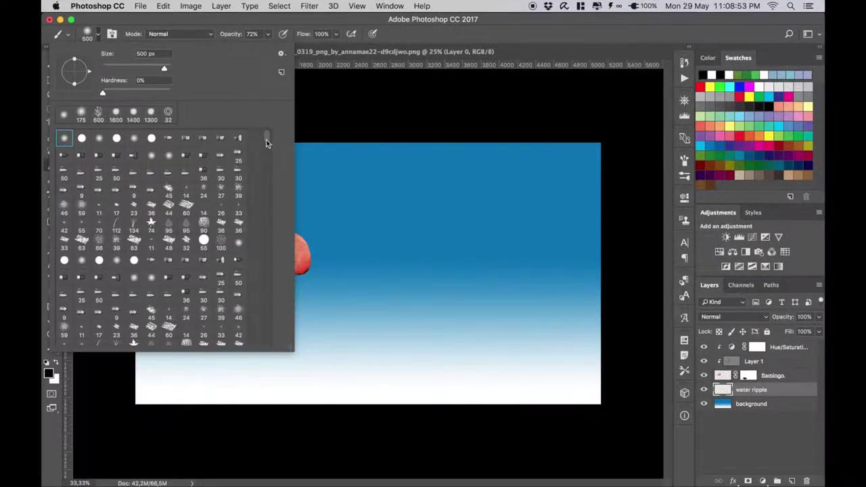
left_click_drag(266, 143, 267, 157)
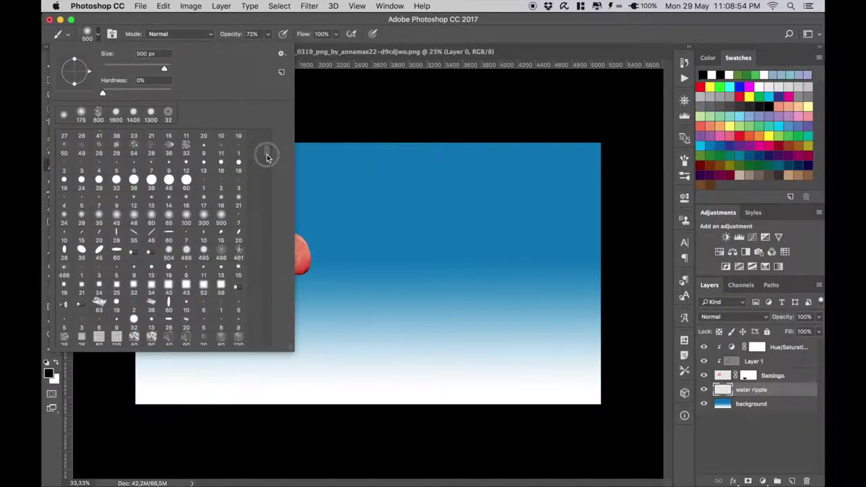
left_click(169, 253)
left_click_drag(76, 86, 99, 75)
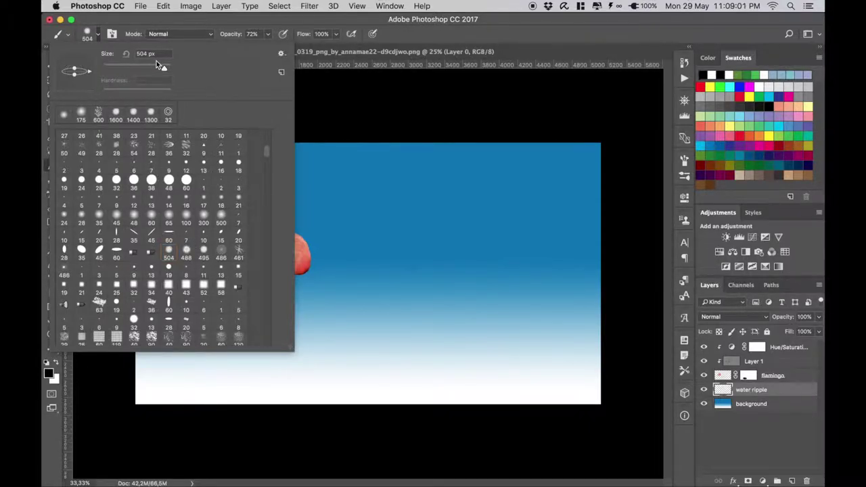
key("Return")
left_click_drag(239, 31, 258, 31)
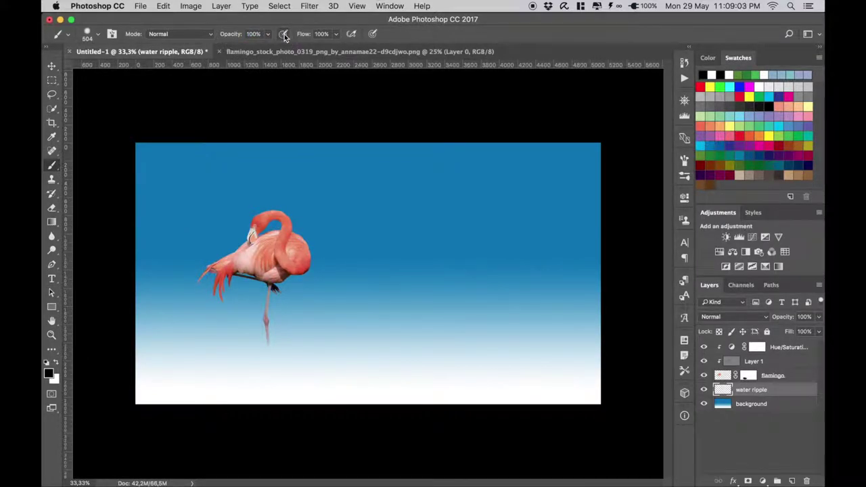
key("bracketright")
key("bracketright")
key("bracketright")
key("bracketright")
key("bracketright")
key("bracketright")
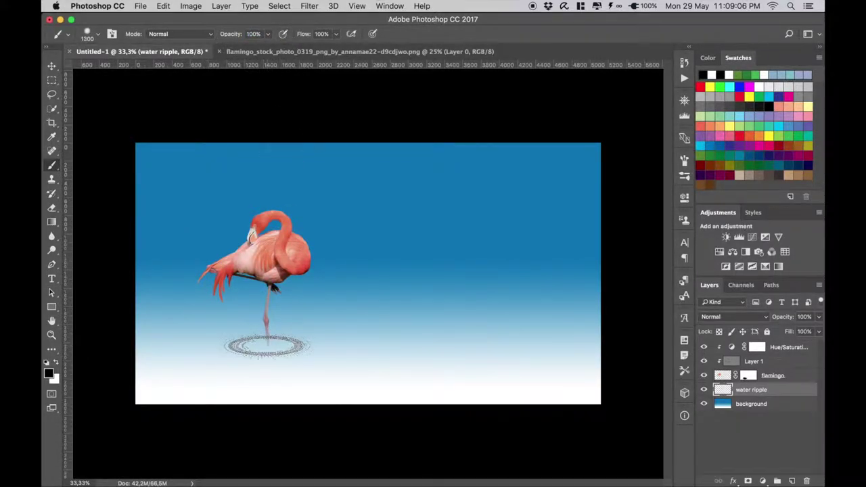
key("bracketright")
key("bracketright")
key("bracketright")
left_click(56, 363)
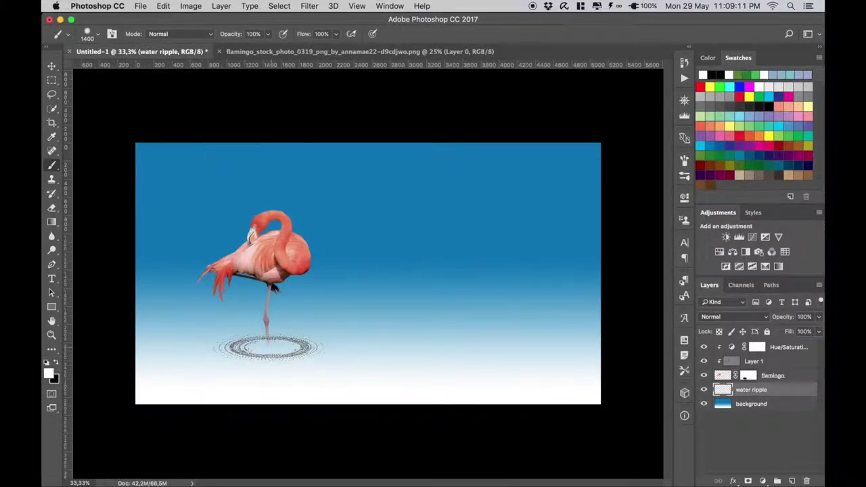
left_click(268, 348)
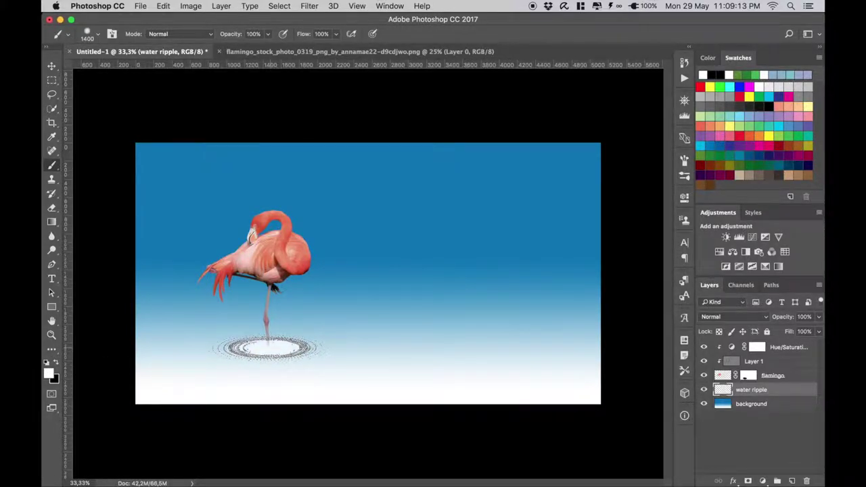
- Add another new layer above the background and begin renaming it
left_click(51, 66)
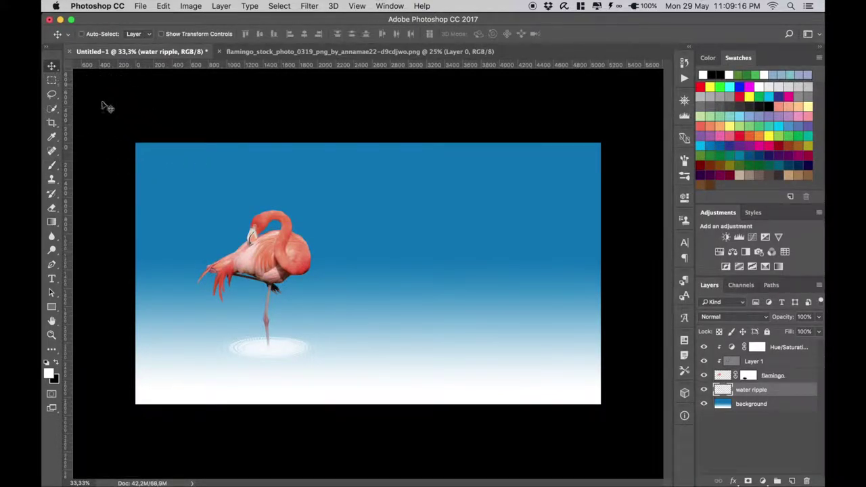
left_click(757, 406)
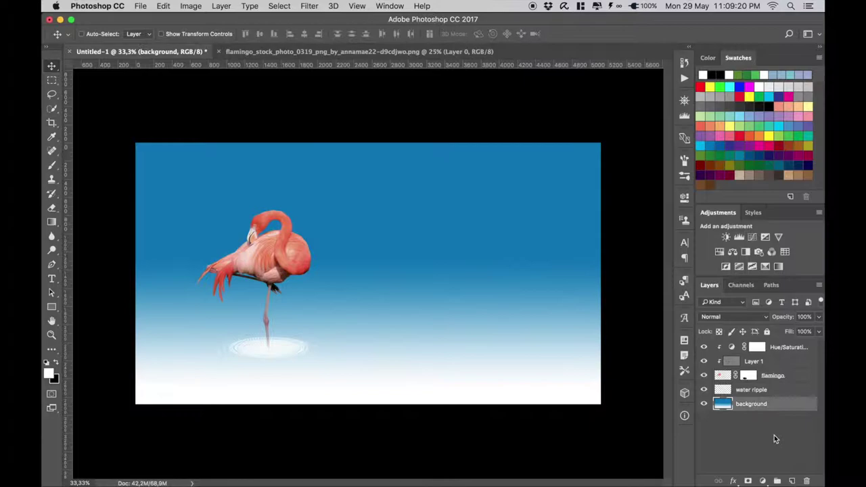
left_click(792, 481)
double_click(746, 405)
- Name the new layer plant and browse the brush presets for a grass brush
type("pl")
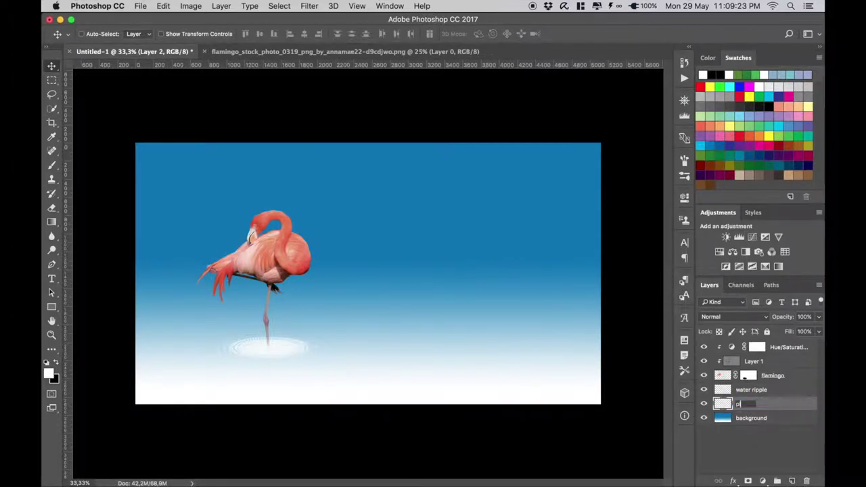
type("ant")
key("Return")
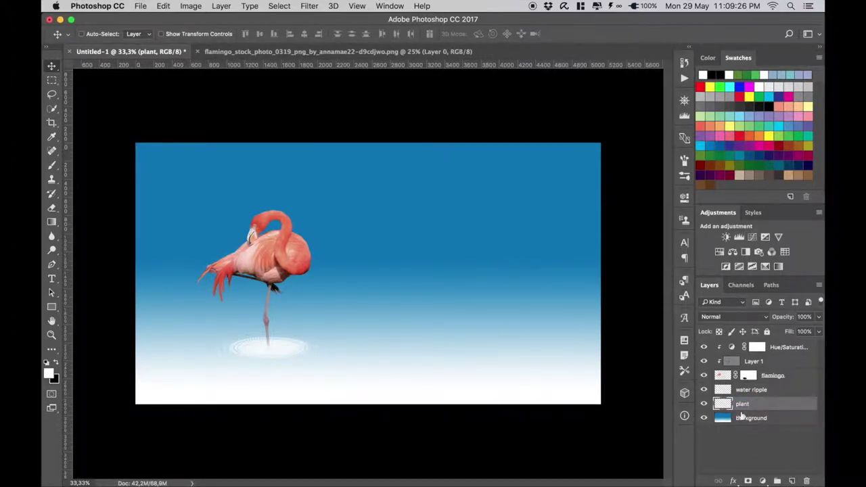
left_click(51, 164)
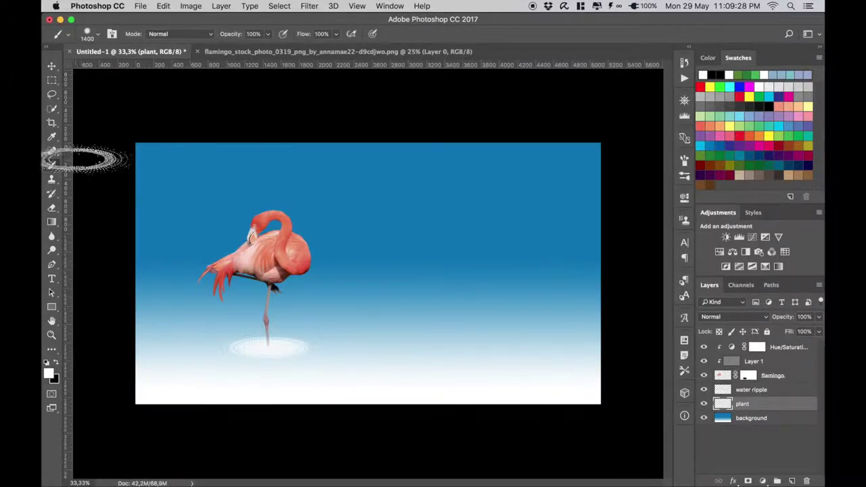
left_click(93, 37)
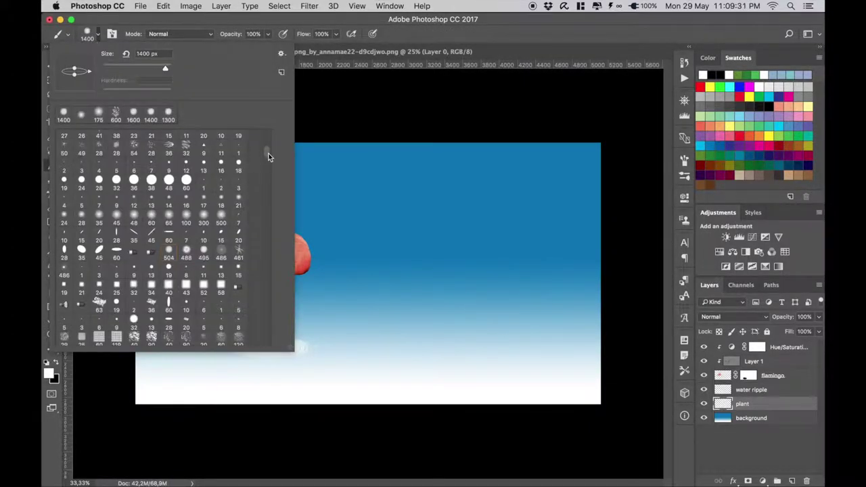
left_click_drag(268, 157, 268, 193)
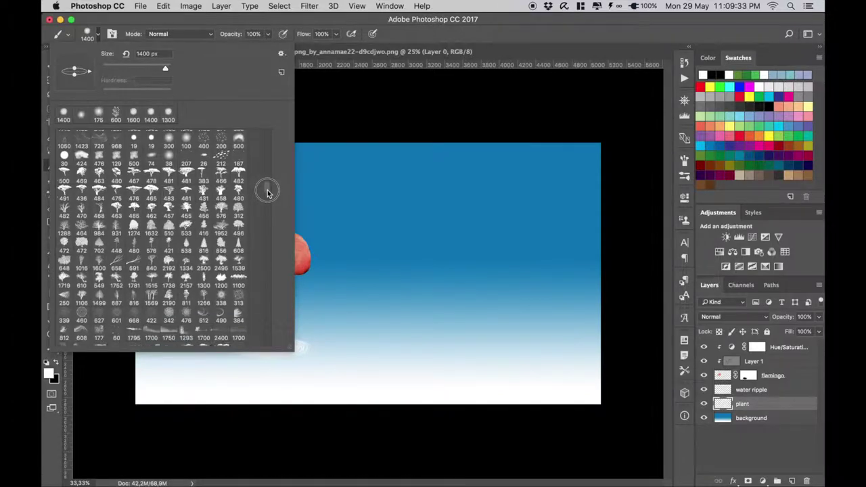
left_click_drag(268, 193, 269, 210)
- Stamp a black grass plant in the upper-right water and duplicate the plant layer
double_click(64, 272)
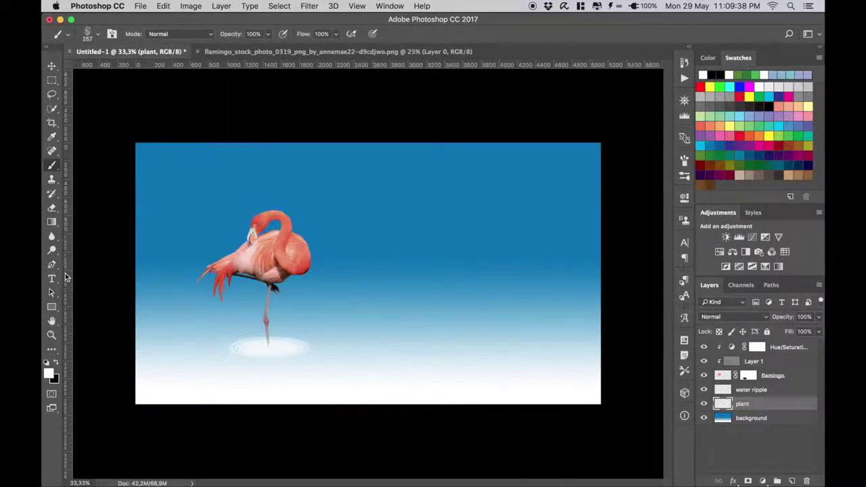
left_click(56, 361)
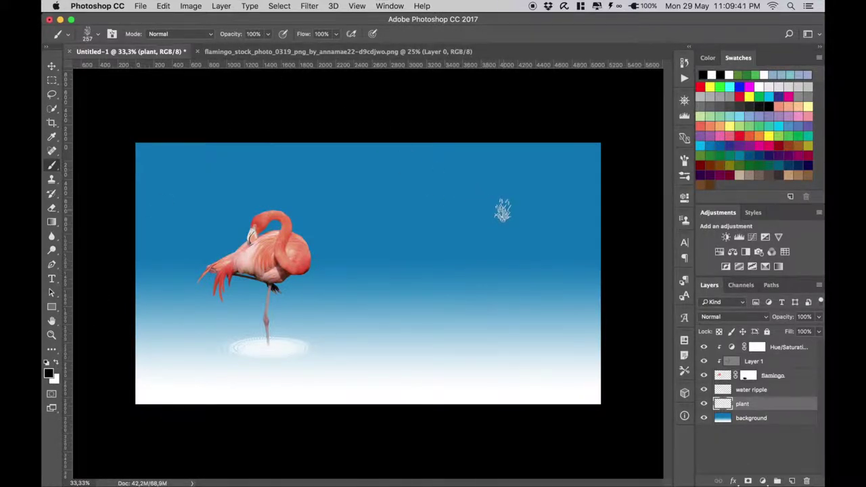
key("bracketright")
key("bracketright")
key("bracketright")
key("bracketright")
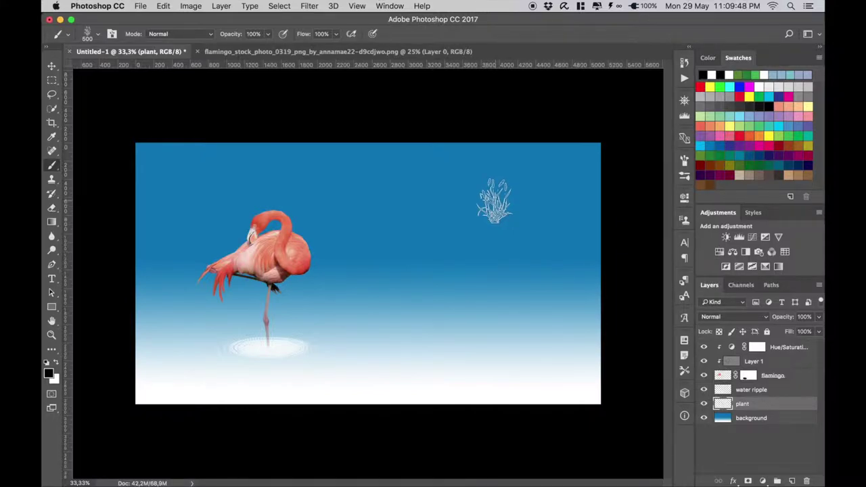
left_click(495, 201)
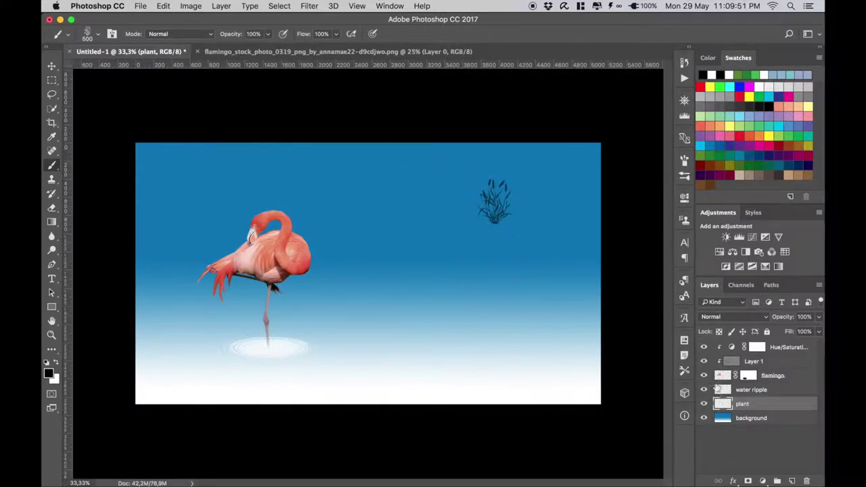
left_click_drag(750, 404, 792, 481)
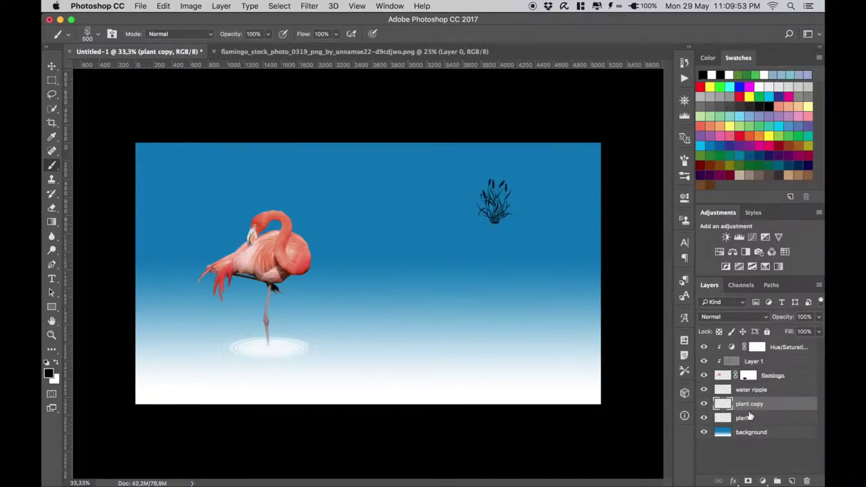
- Rename the plant copy layer to 'blurred plant'
double_click(750, 405)
type("blurred")
key("Return")
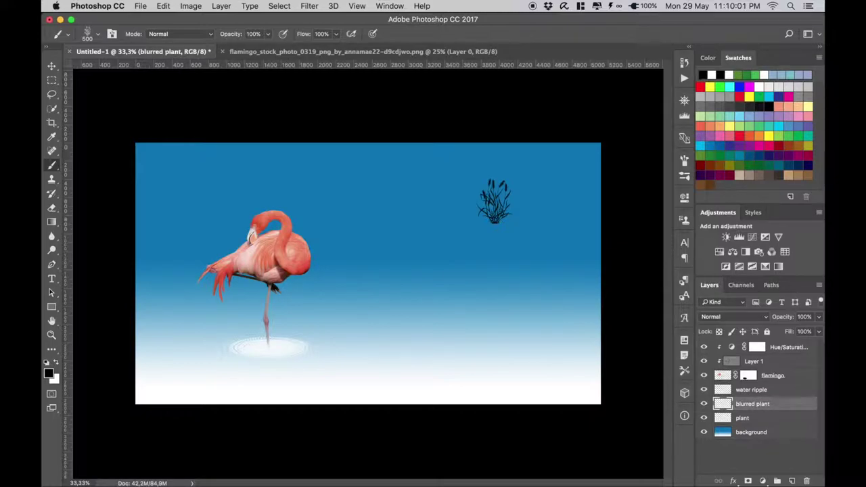
key("v")
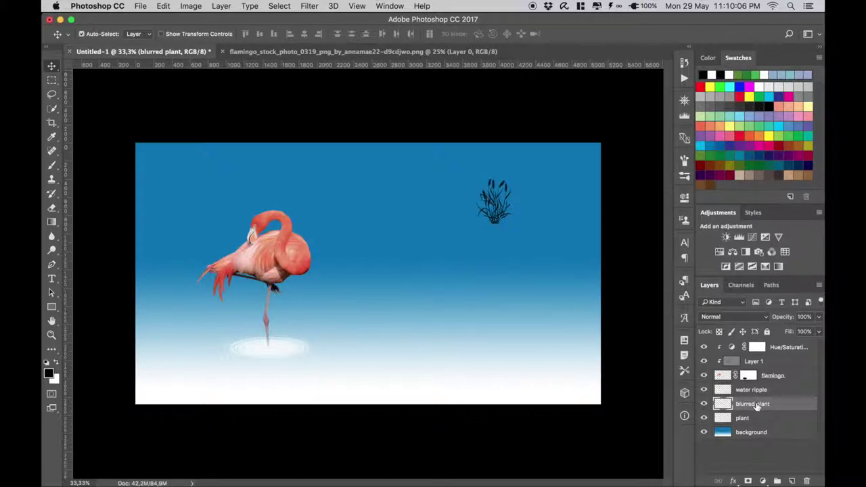
- Flip the copied plant vertically and nudge it down beneath the original plant
key("ctrl+t")
right_click(502, 206)
left_click(532, 349)
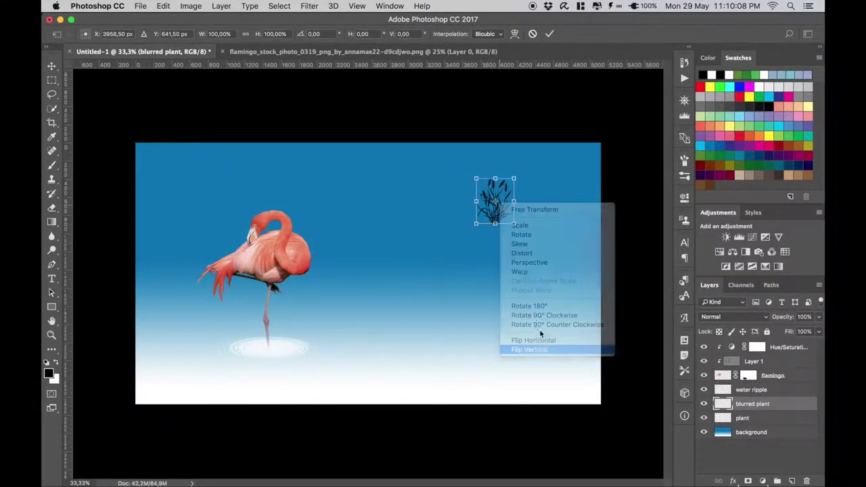
left_click(550, 33)
key("shift+Down")
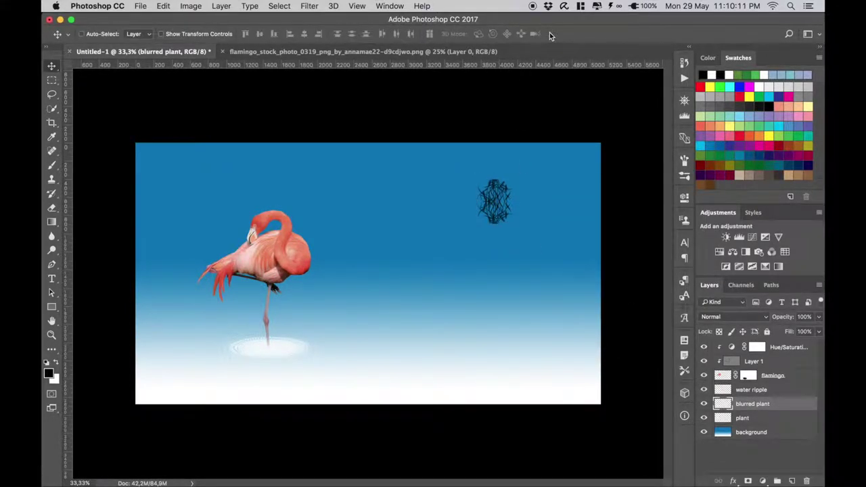
key("shift+Down")
key("shift+Down")
key("shift+Down")
key("shift+Down")
key("shift+Down")
key("shift+Down")
key("shift+Down")
key("shift+Down")
key("shift+Down")
key("shift+Down")
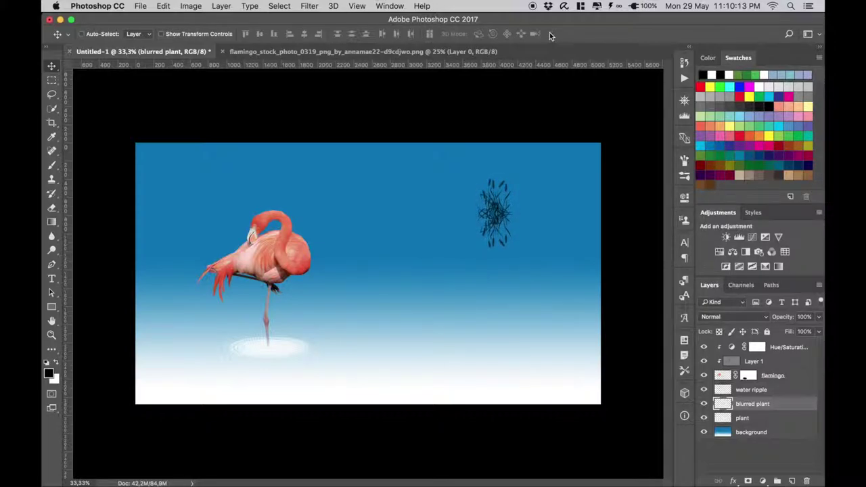
key("shift+Down")
key("shift+Down")
key("shift+Down")
key("shift+Down")
key("shift+Down")
key("shift+Down")
key("shift+Down")
key("shift+Down")
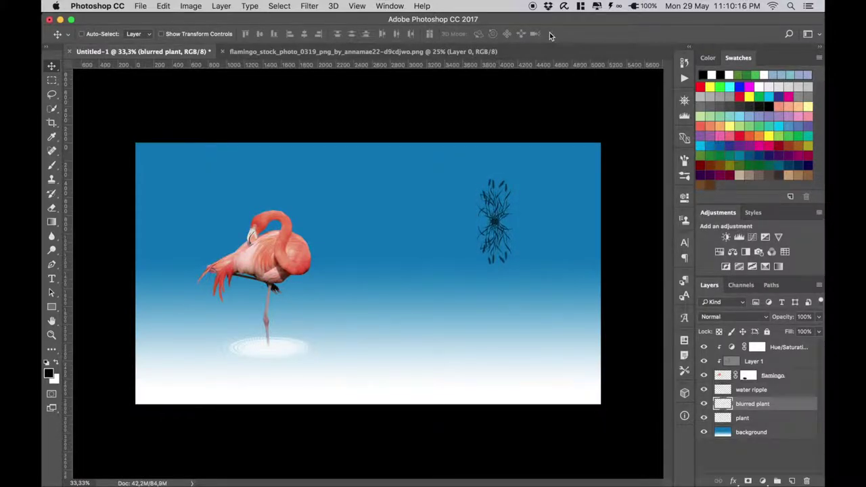
key("shift+Down")
key("shift+Down")
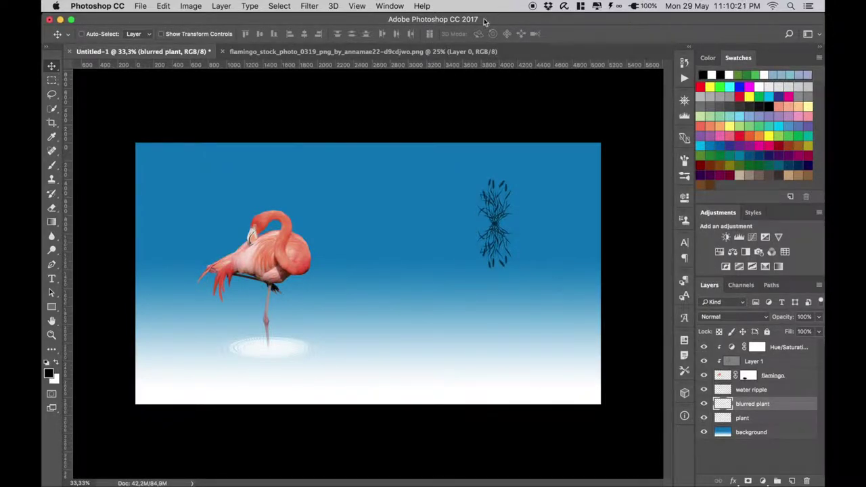
- Apply a 20 px Box Blur to the plant reflection
left_click(311, 7)
mouse_move(314, 136)
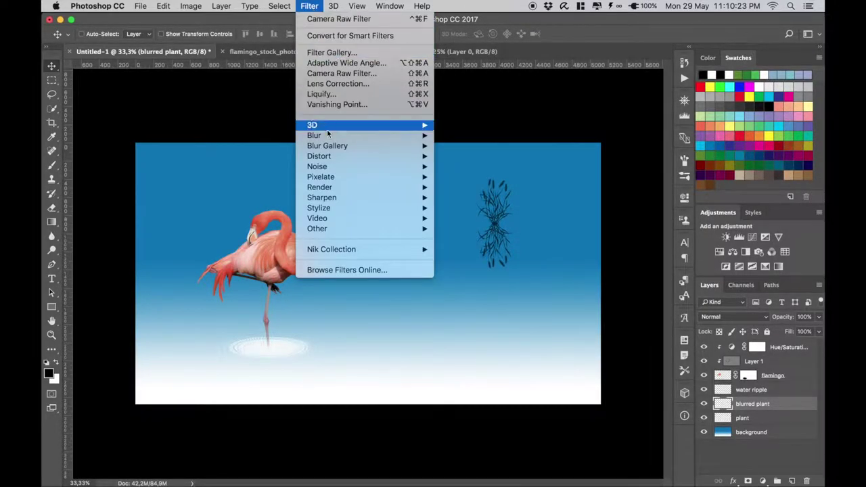
left_click(464, 169)
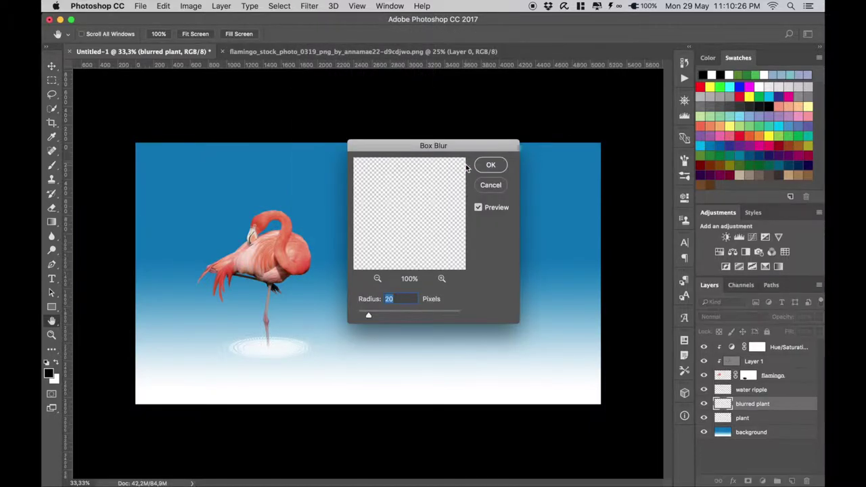
left_click(486, 167)
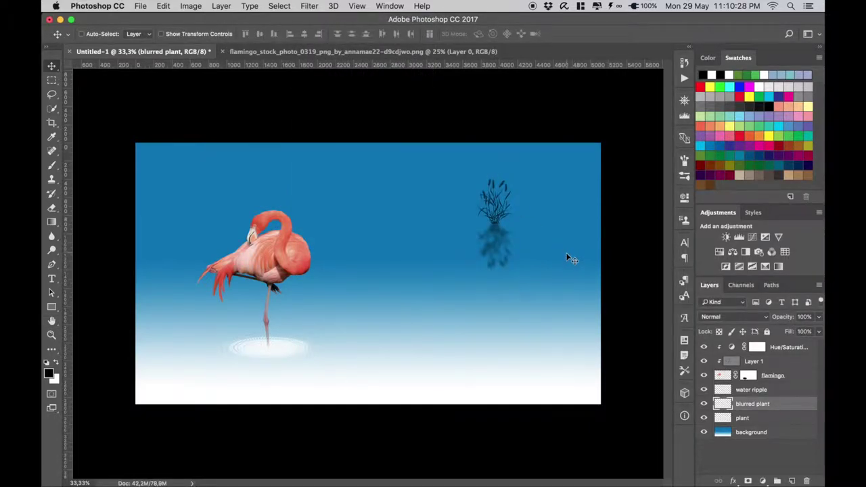
- Apply a 3-pixel Gaussian Blur to the plant layer
left_click(719, 391)
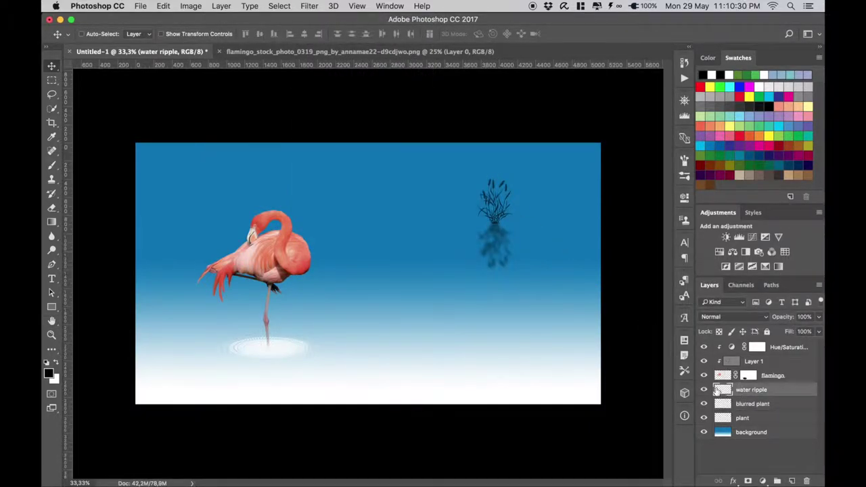
left_click(741, 418)
left_click(310, 7)
mouse_move(314, 135)
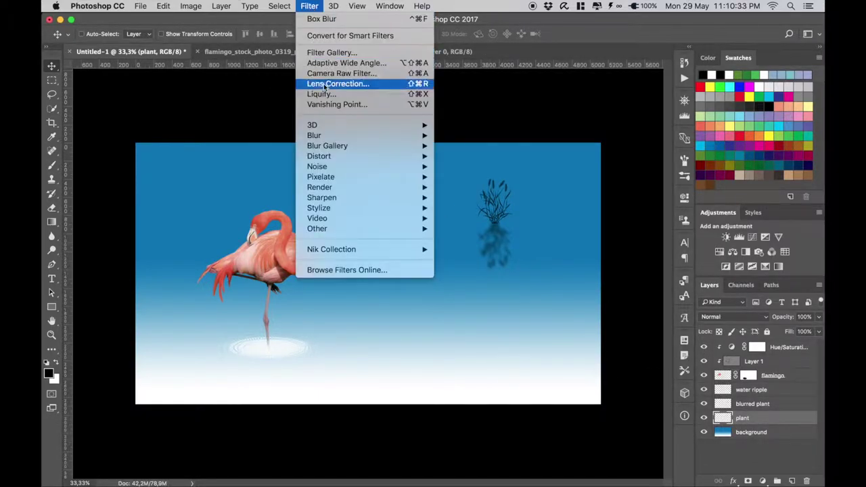
left_click(461, 175)
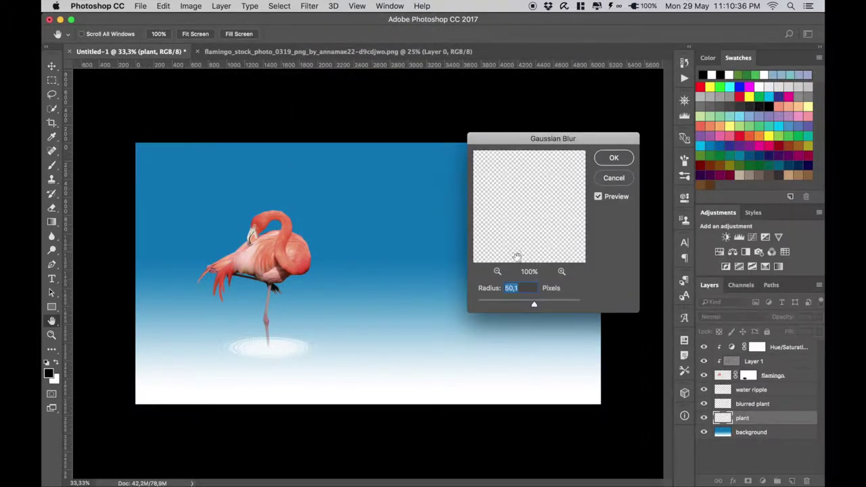
left_click_drag(531, 306, 493, 306)
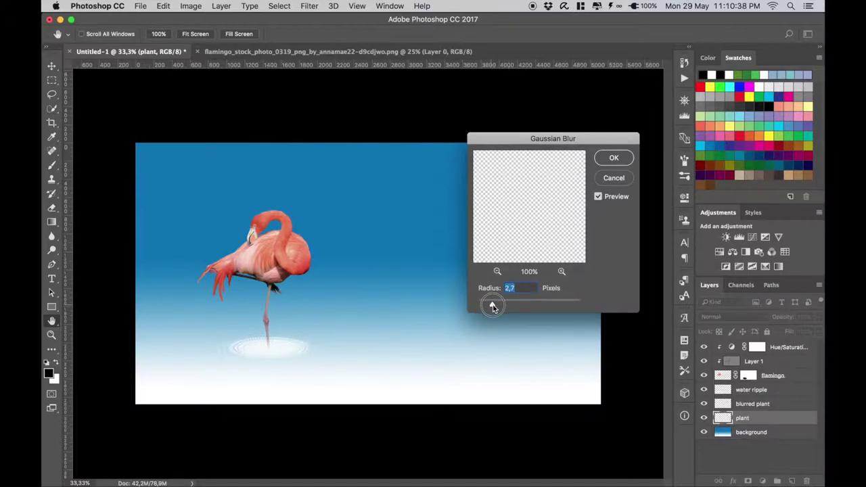
left_click_drag(535, 145, 633, 160)
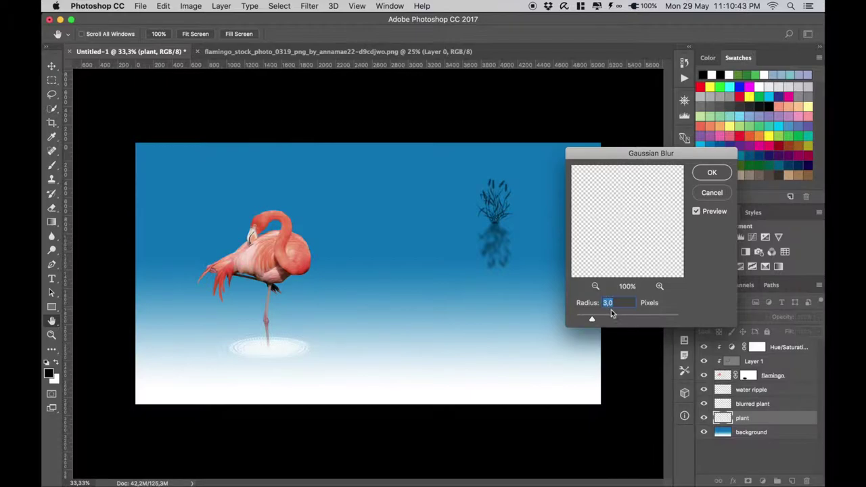
left_click(712, 173)
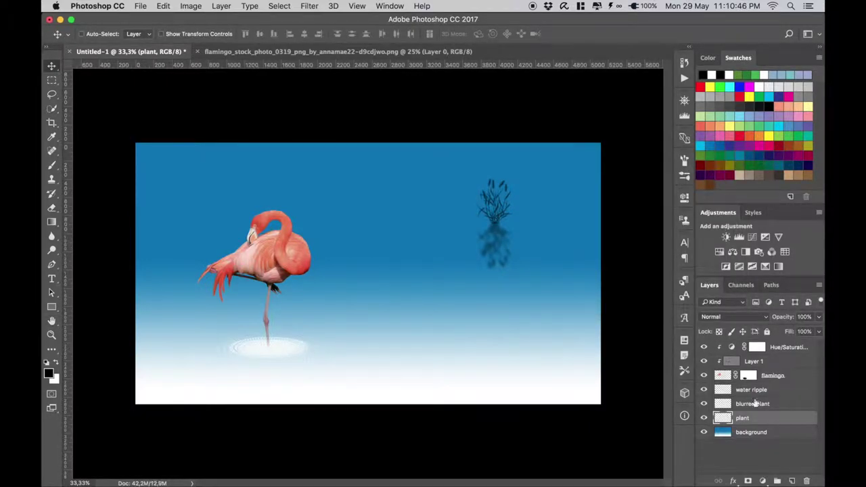
- Mask the plant layer and faintly paint its base with a 6% opacity, 400 px brush
left_click(748, 481)
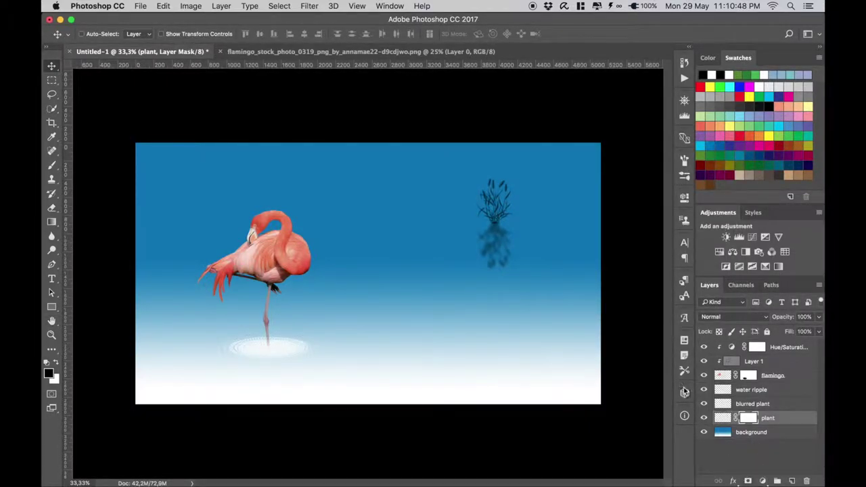
left_click(51, 165)
left_click(92, 34)
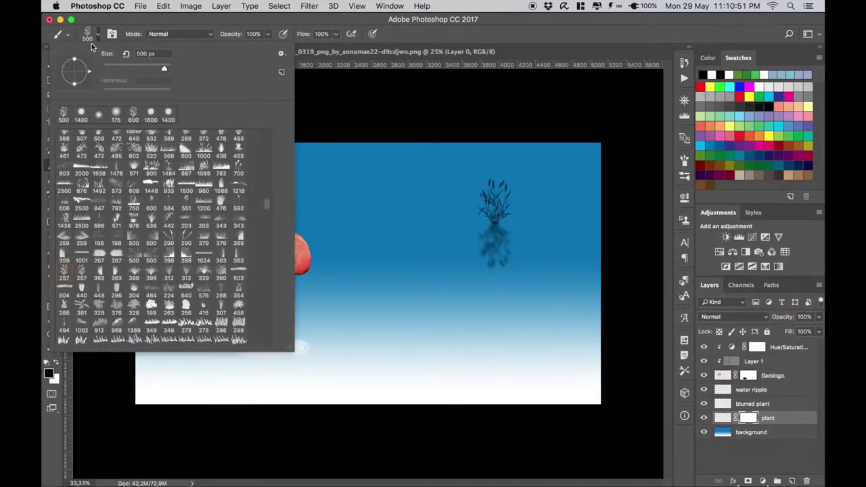
key("Return")
left_click_drag(230, 34, 188, 36)
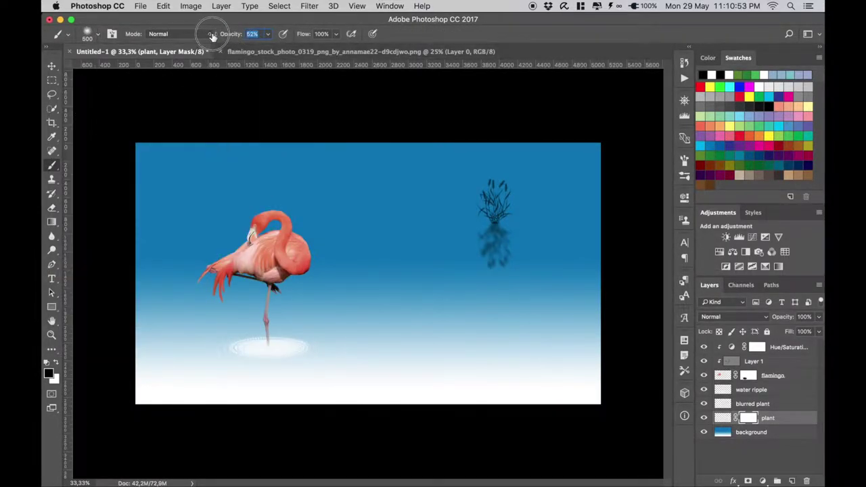
type("6")
key("Return")
key("bracketleft")
key("bracketleft")
key("bracketleft")
key("bracketleft")
left_click_drag(495, 224, 491, 226)
left_click(52, 66)
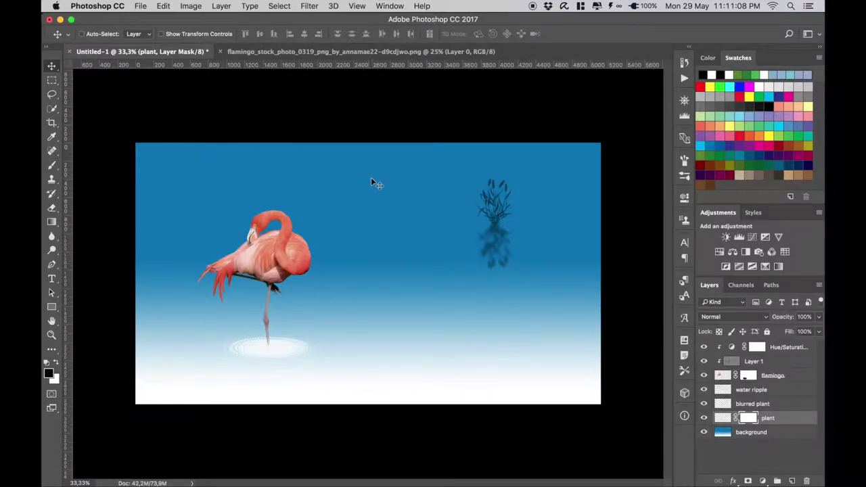
- Group all layers into Group 1 and stamp a merged copy on top
left_click(733, 348)
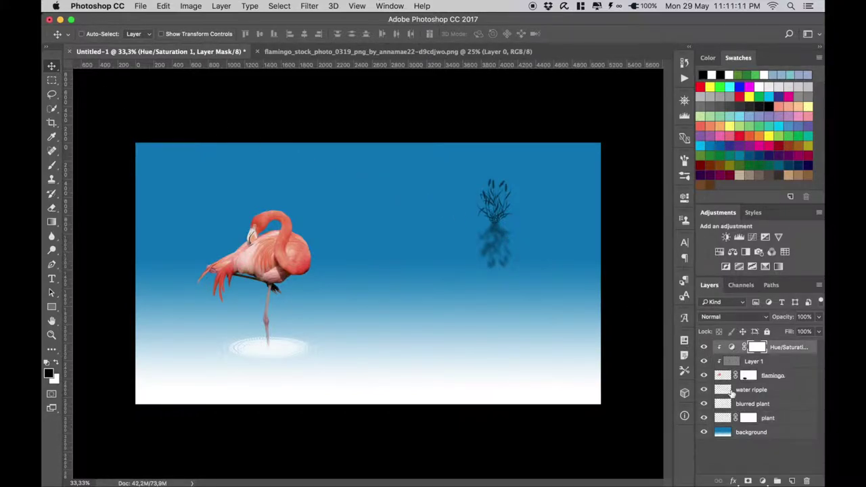
left_click(745, 439, "shift")
key("super+g")
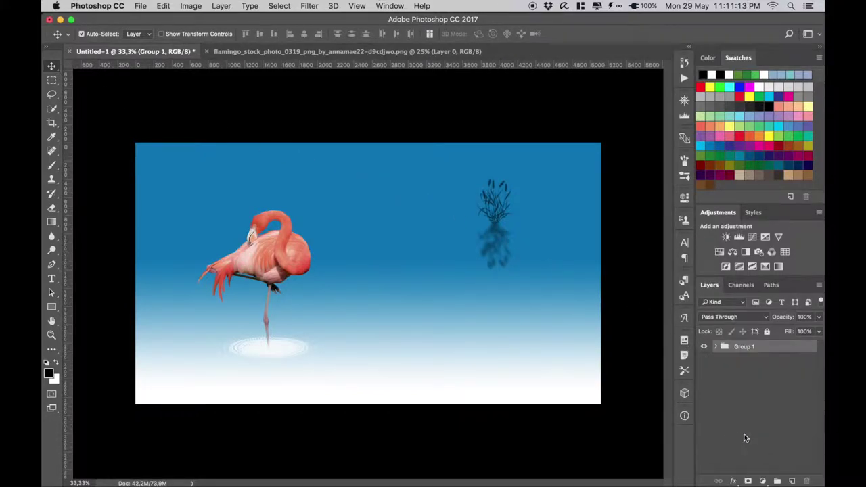
key("super+alt+shift+e")
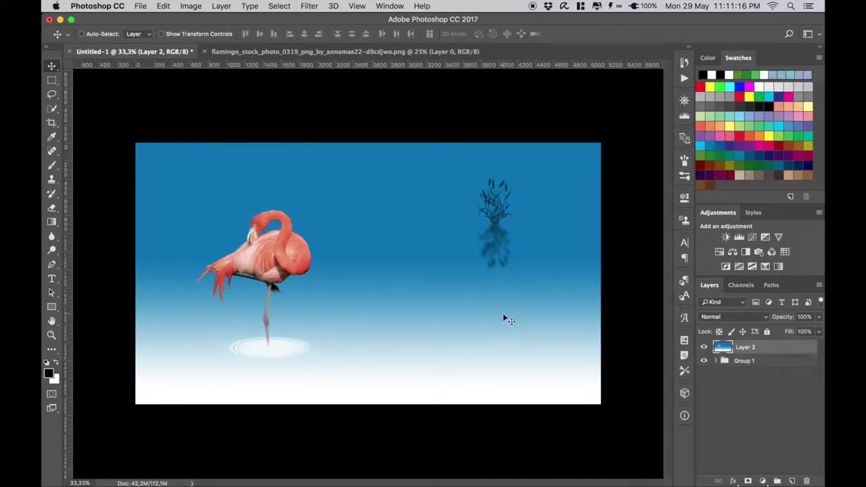
- In Camera Raw, set clarity +20, contrast +25, vibrance -14, plus vignette, grain and slight dehaze
left_click(312, 6)
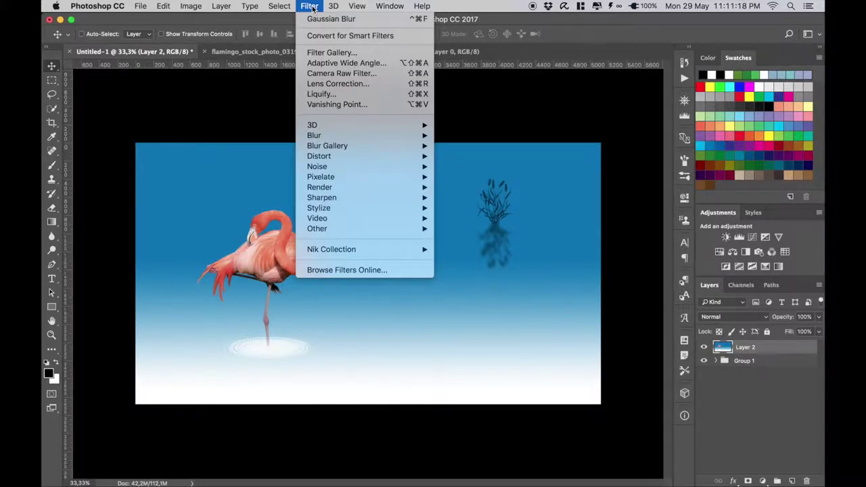
left_click(390, 74)
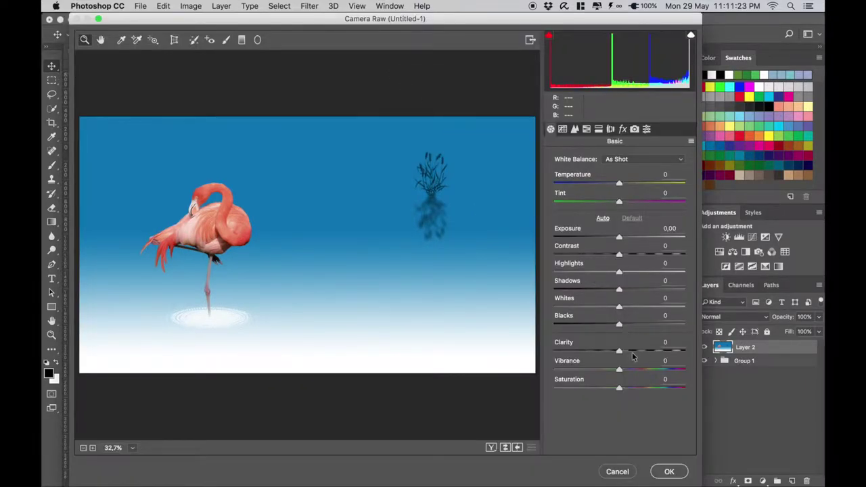
left_click(633, 352)
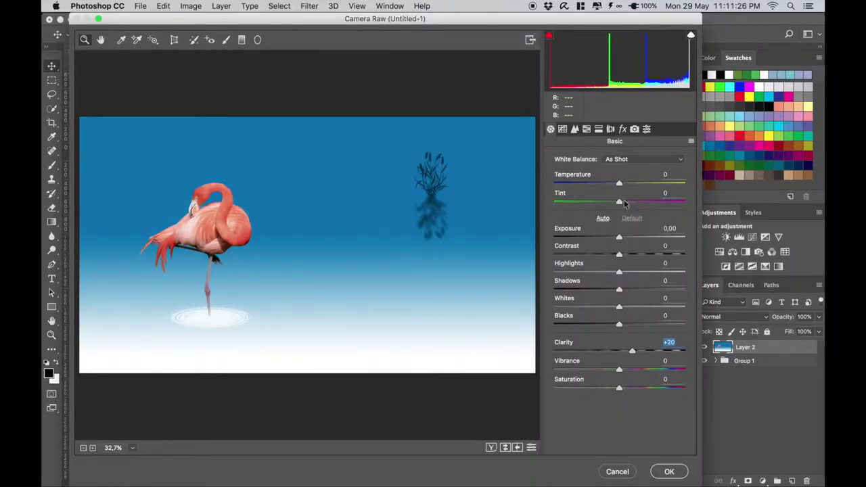
left_click(622, 130)
left_click_drag(618, 314, 606, 314)
left_click(596, 216)
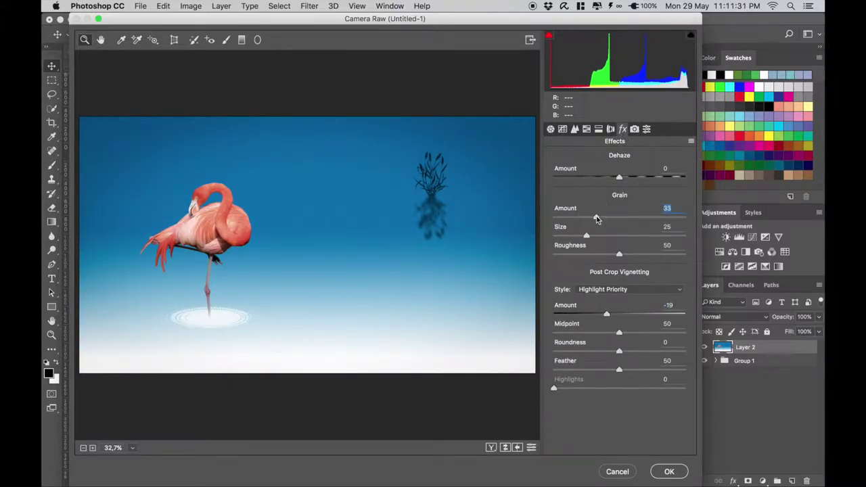
left_click_drag(618, 179, 621, 178)
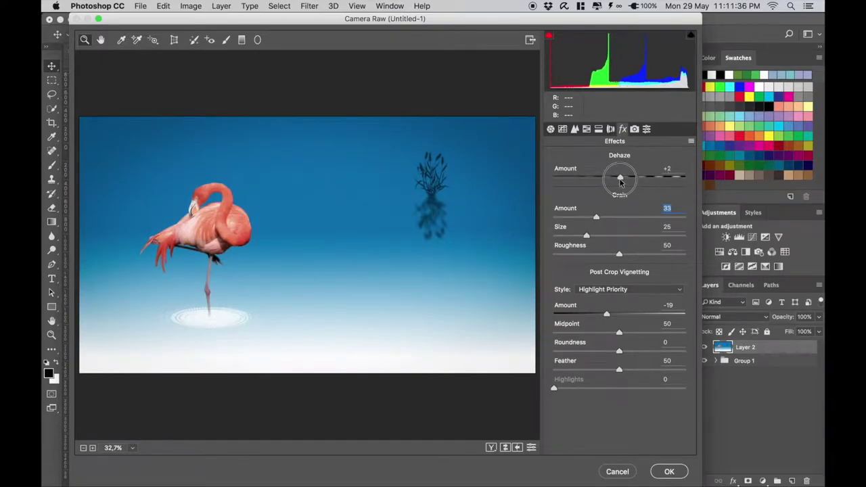
left_click_drag(620, 180, 619, 181)
left_click(551, 129)
left_click_drag(629, 256, 636, 255)
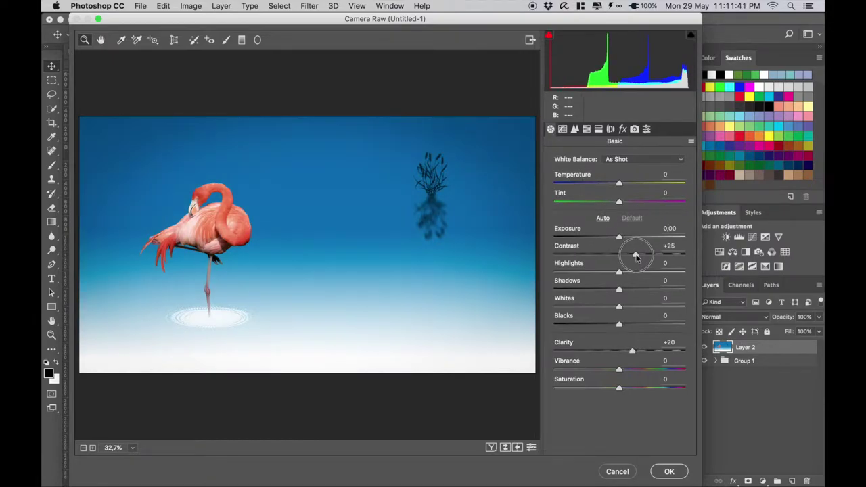
left_click_drag(619, 369, 610, 370)
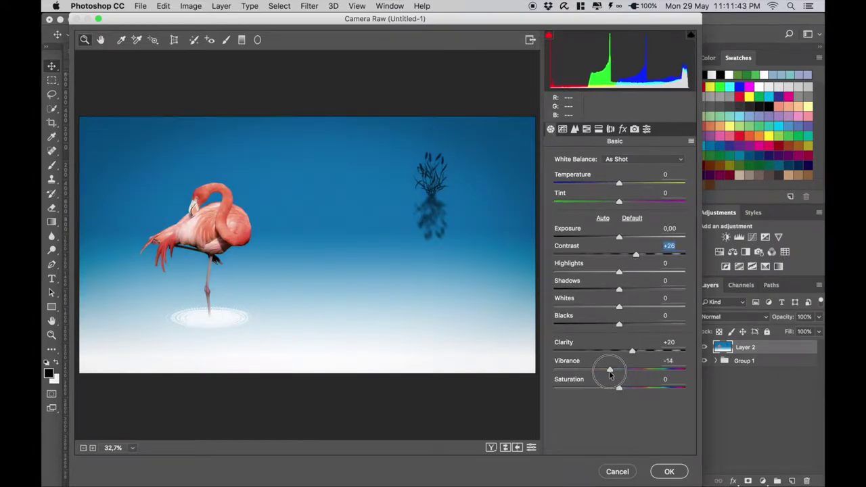
- Set sharpening Amount 70 and Luminance noise reduction 30, then apply the Camera Raw grade
left_click(574, 129)
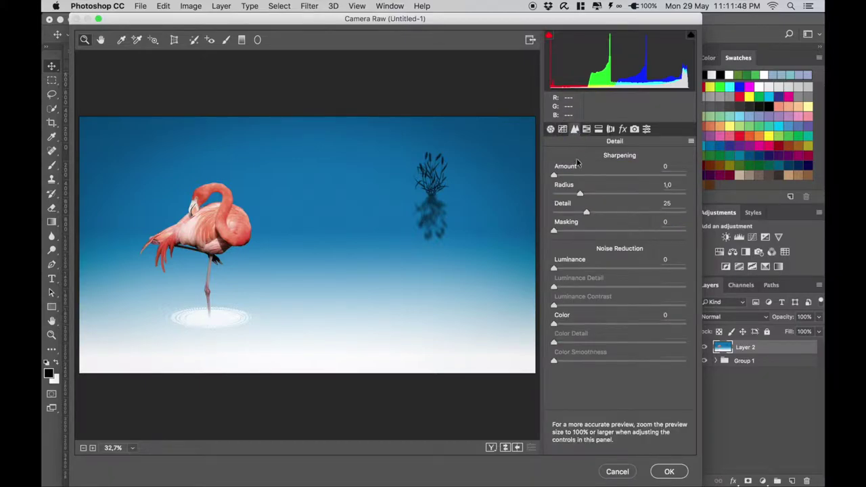
mouse_move(579, 176)
left_mouse_down()
mouse_move(624, 178)
mouse_move(614, 179)
left_mouse_up()
left_click_drag(566, 267, 593, 271)
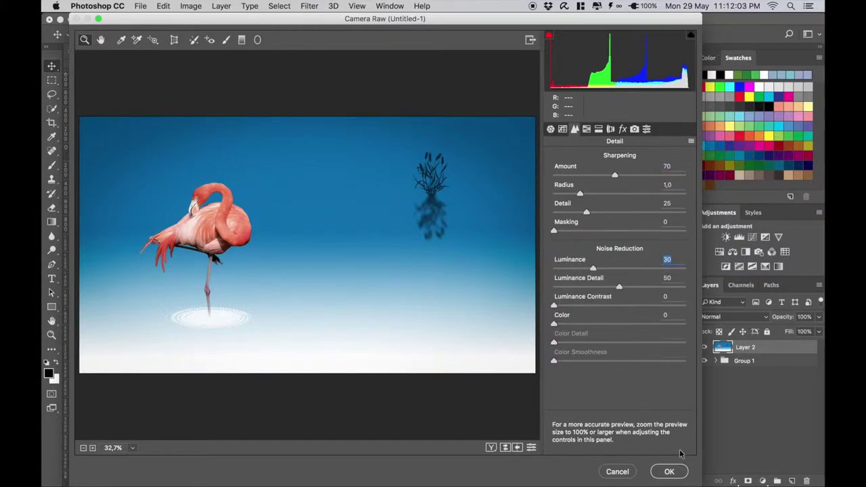
left_click(671, 472)
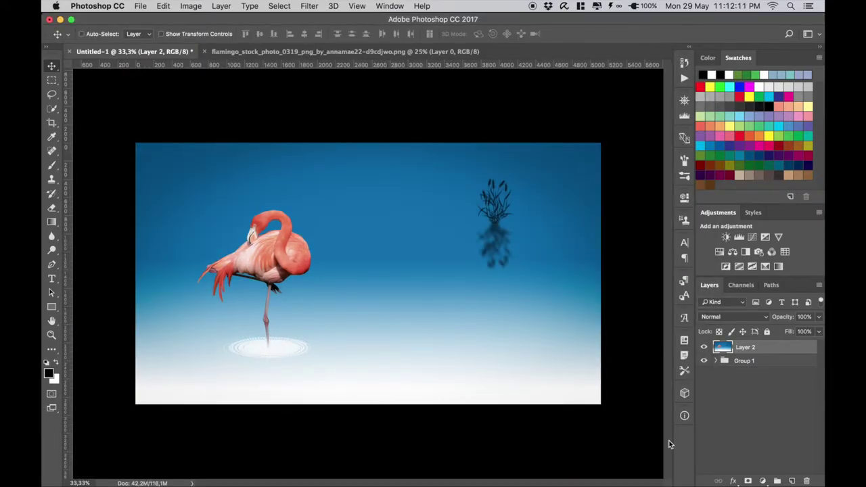
- Fit the whole graded flamingo image in the window for a final review
key("super+0")
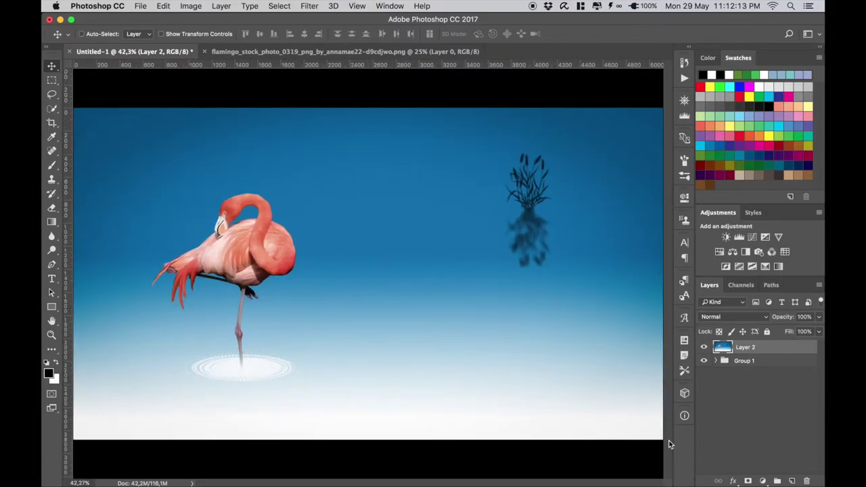